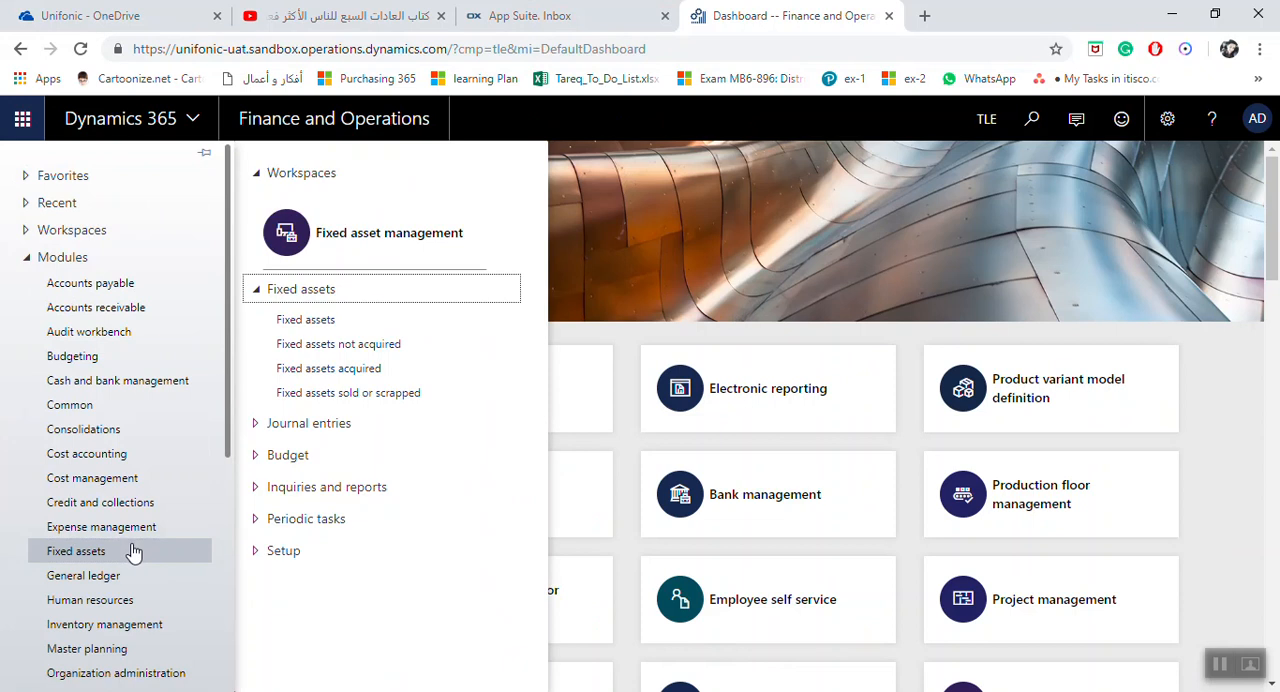
# Open the Fixed assets list in the Fixed assets module and create a new asset record
pyautogui.click(290, 292)
pyautogui.click(290, 295)
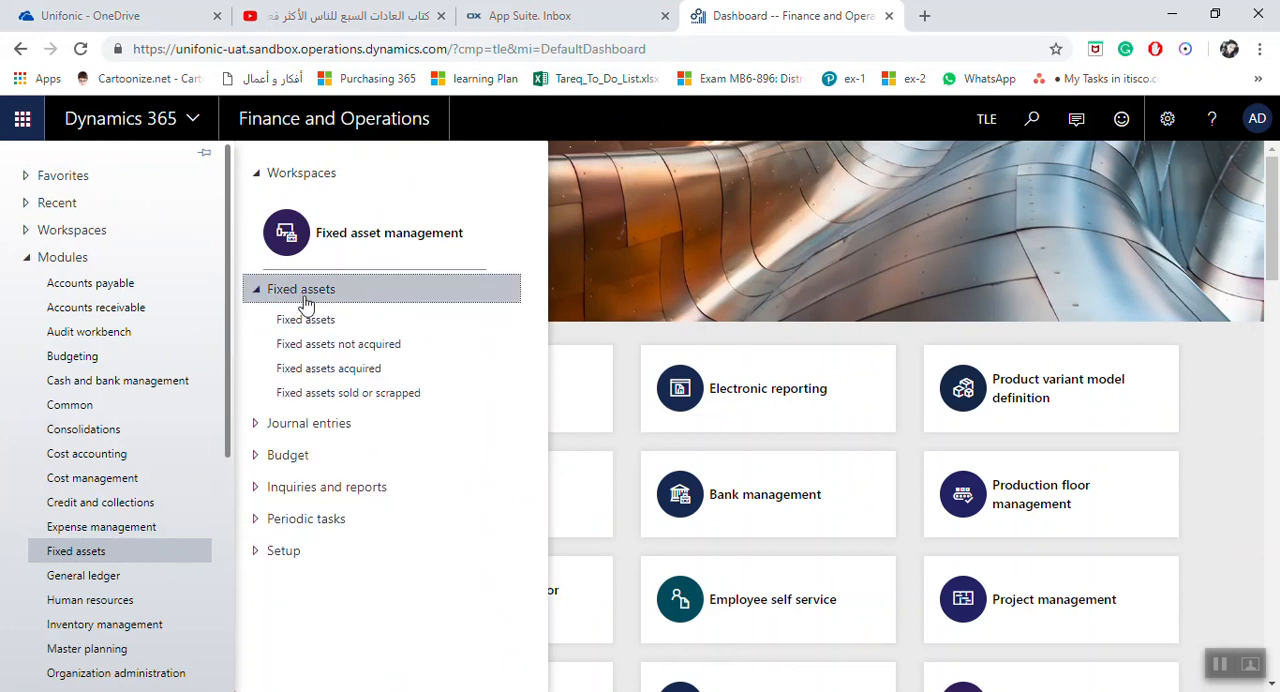
pyautogui.click(314, 318)
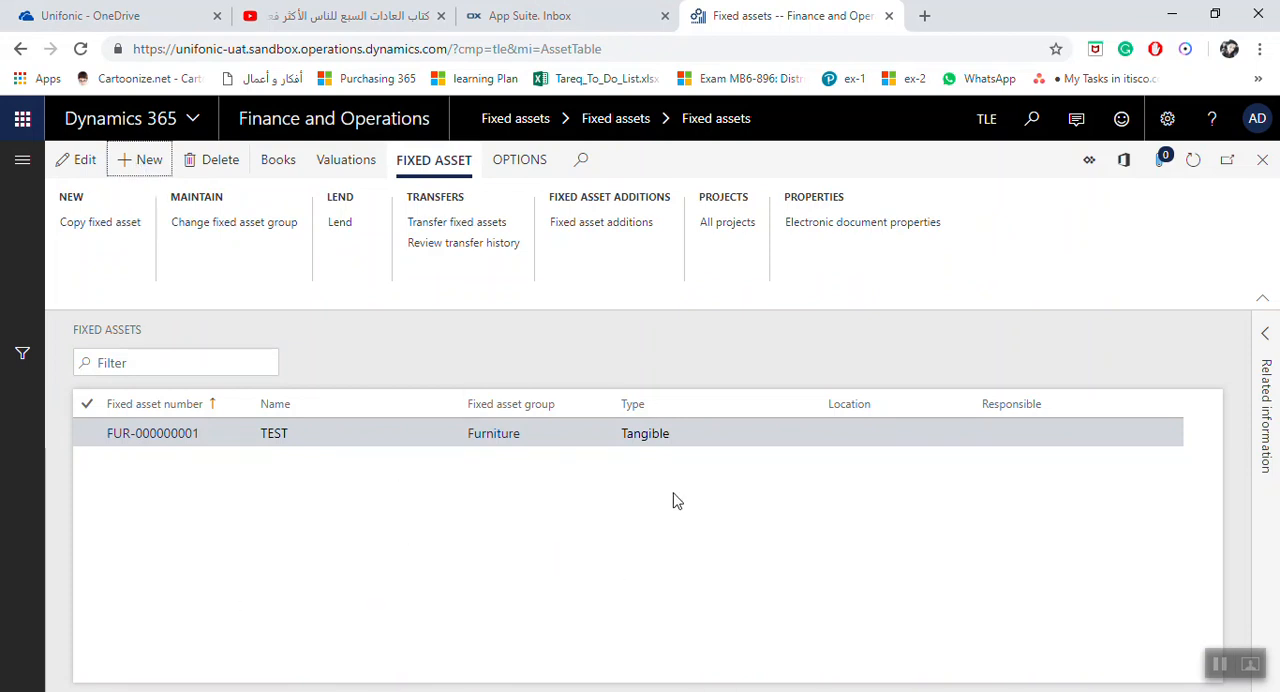
pyautogui.click(164, 364)
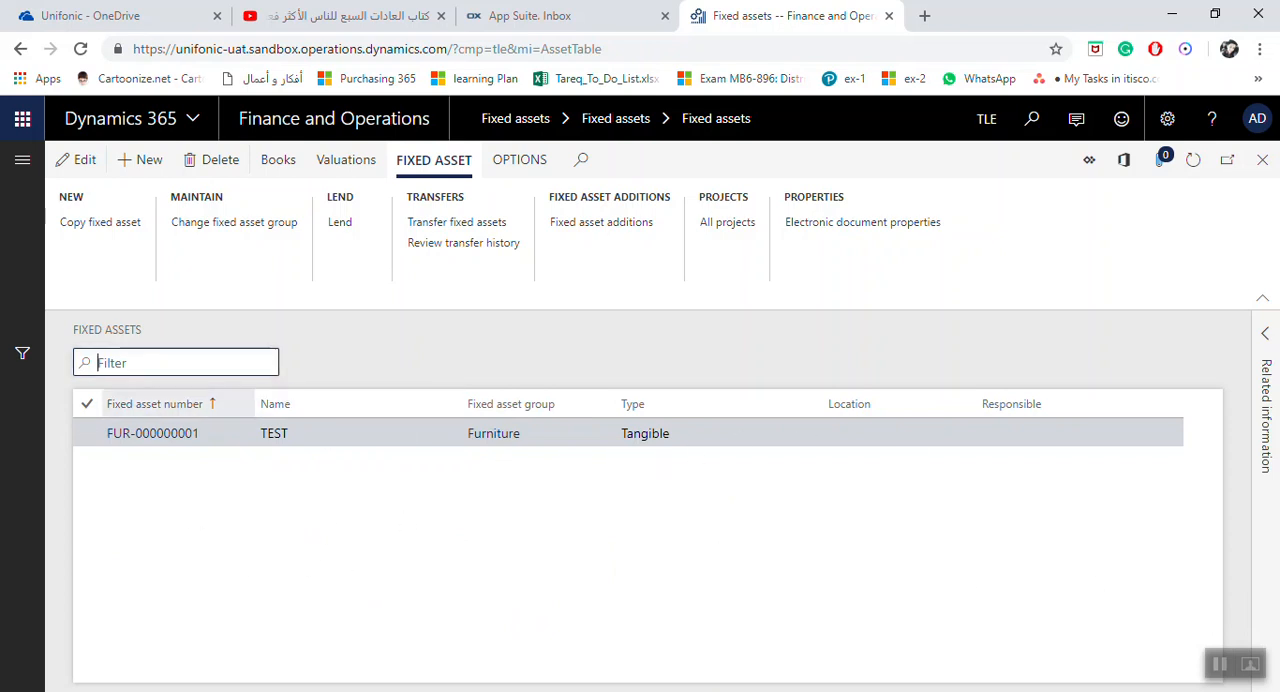
pyautogui.click(152, 162)
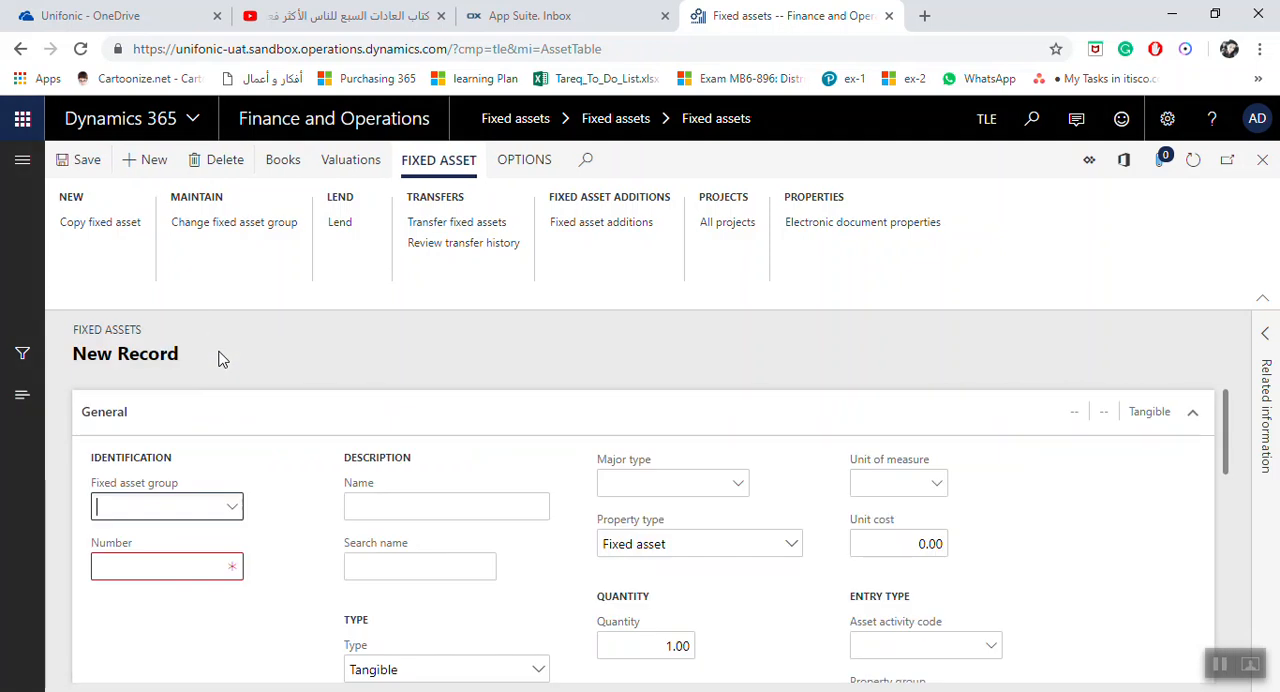
# Assign the new asset to the Furniture group and name it "Table color white 25cm * 100vm"
pyautogui.click(232, 509)
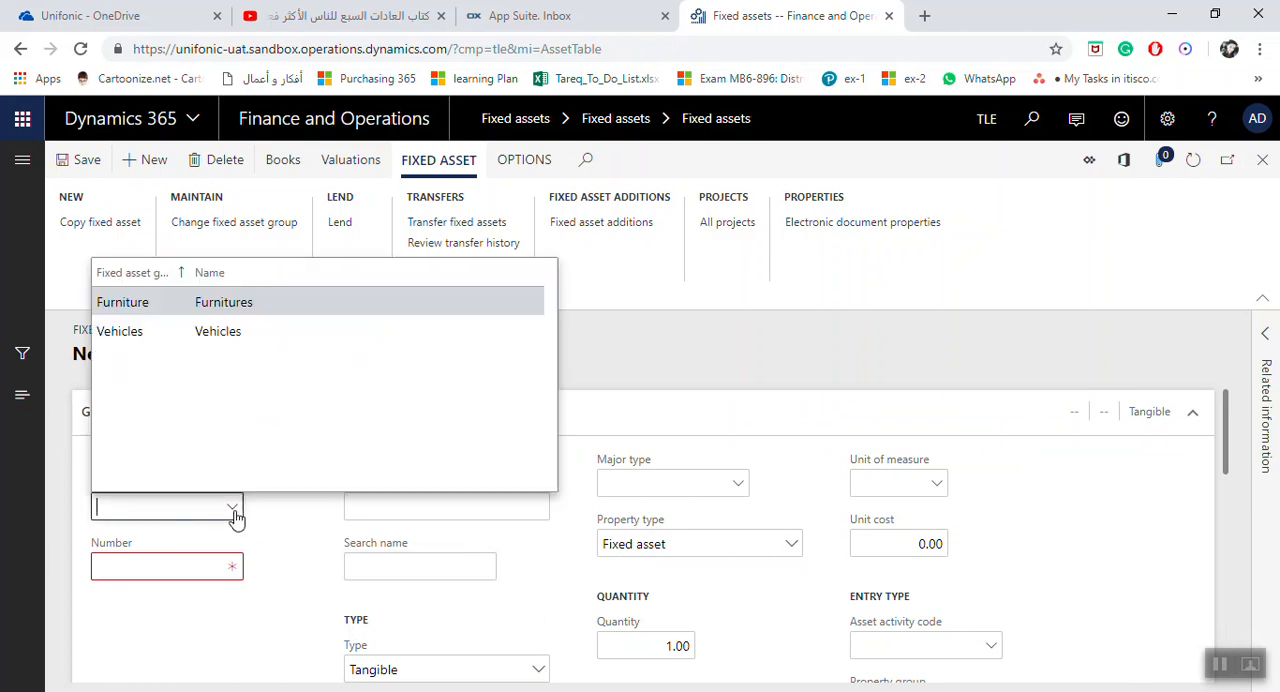
pyautogui.click(180, 309)
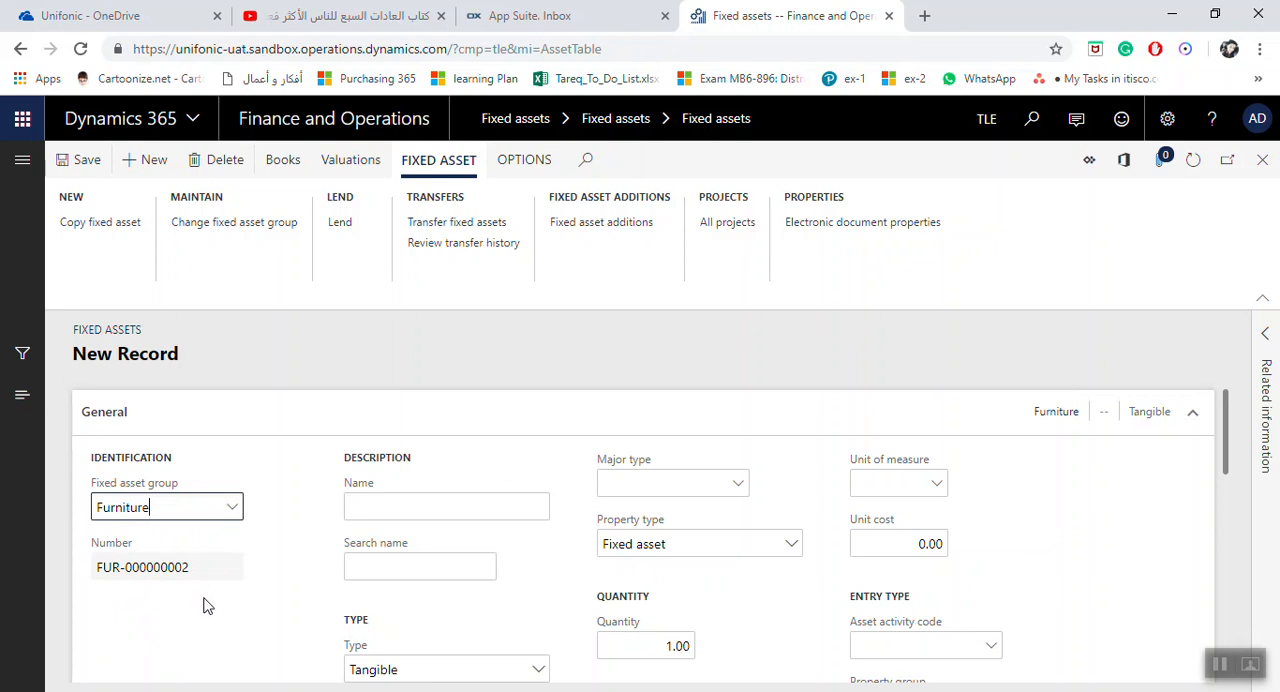
pyautogui.click(390, 507)
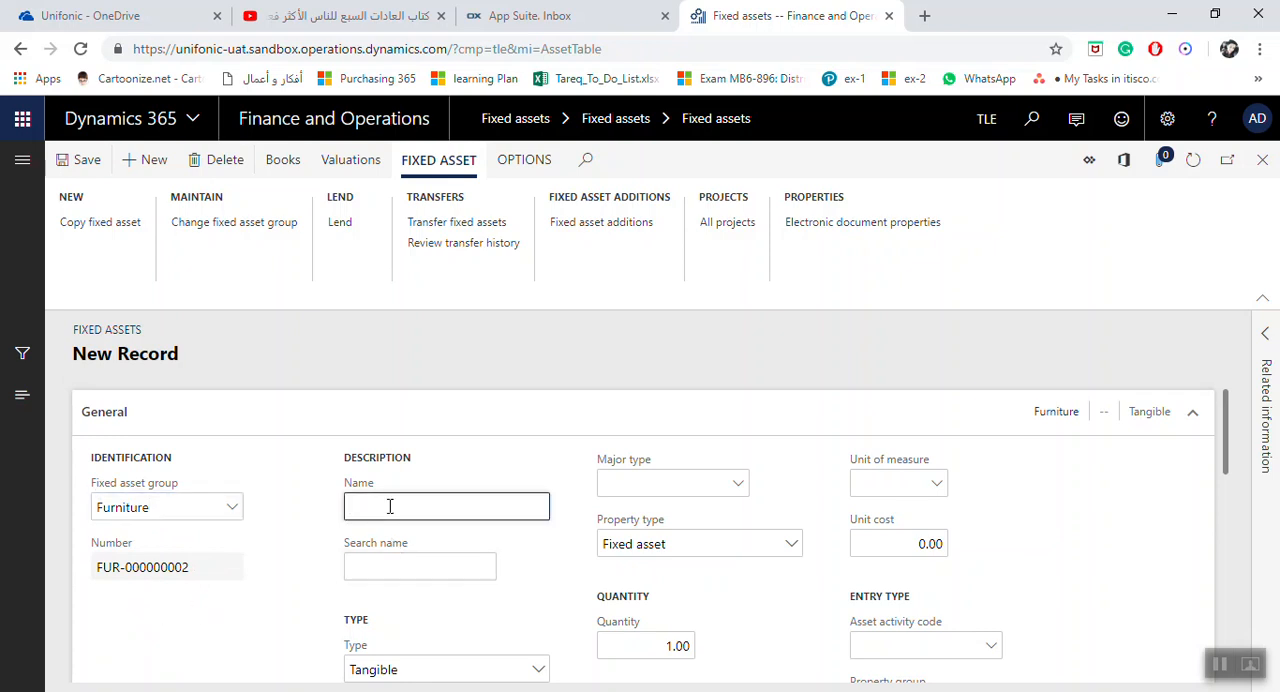
pyautogui.write('T')
pyautogui.press('capslock')
# Replace the asset's search name with "table" and keep its type as Tangible
pyautogui.click(448, 564)
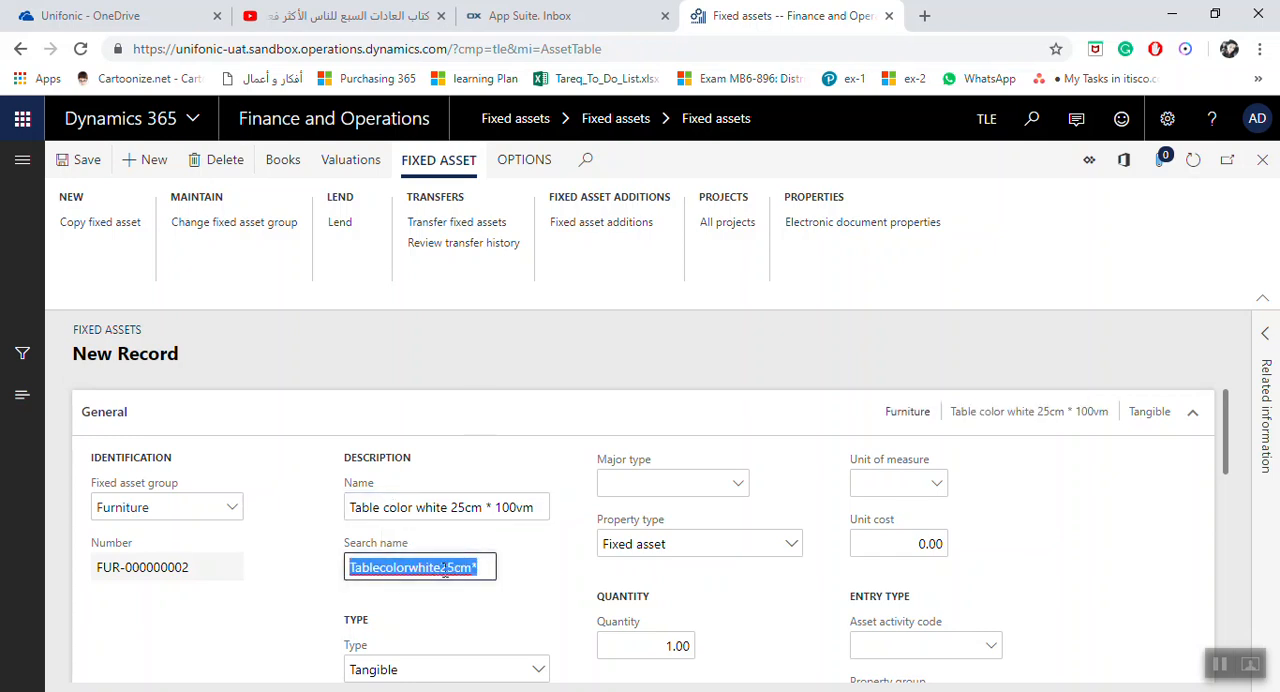
pyautogui.scroll(-1, 485, 566)
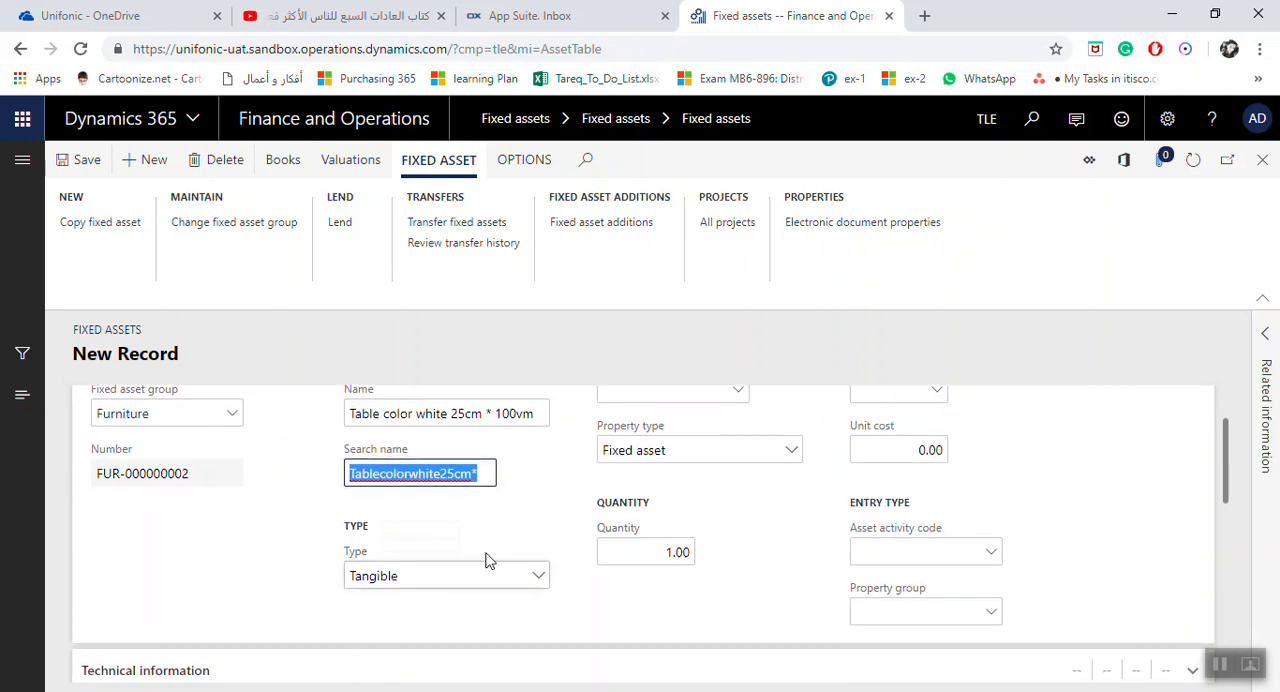
pyautogui.moveTo(486, 475); pyautogui.dragTo(340, 485)
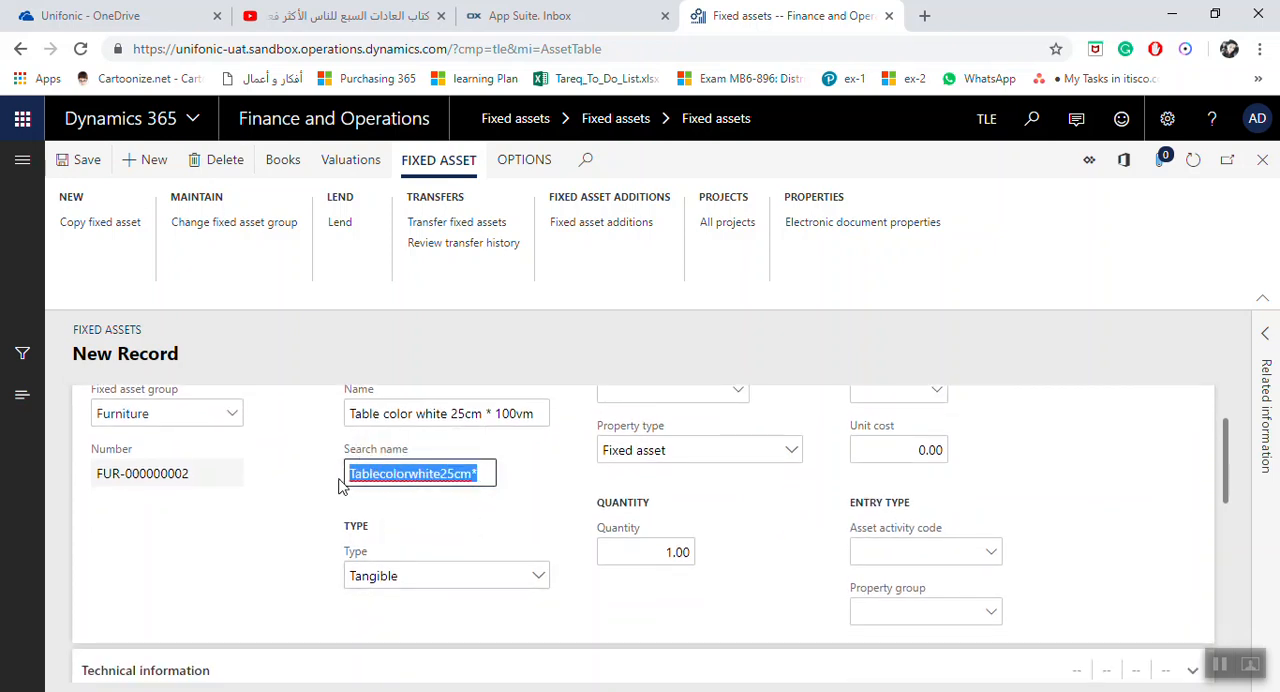
pyautogui.write('tabl')
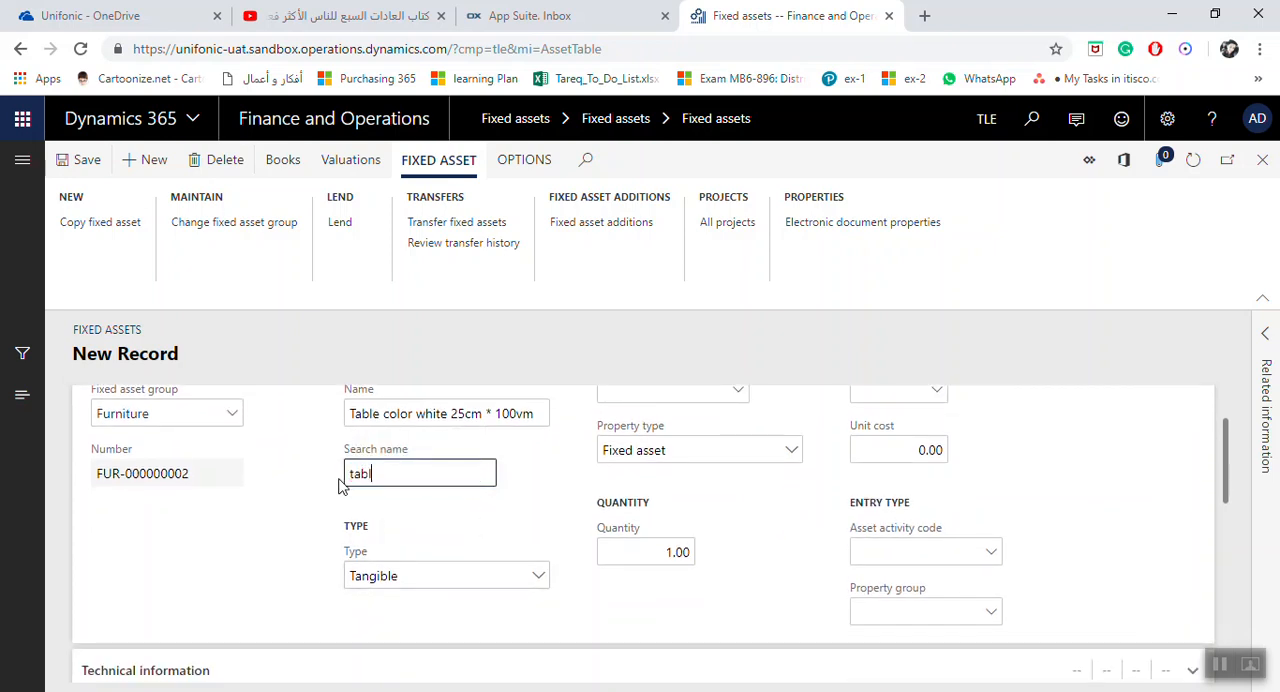
pyautogui.write('e')
pyautogui.click(532, 575)
pyautogui.click(533, 576)
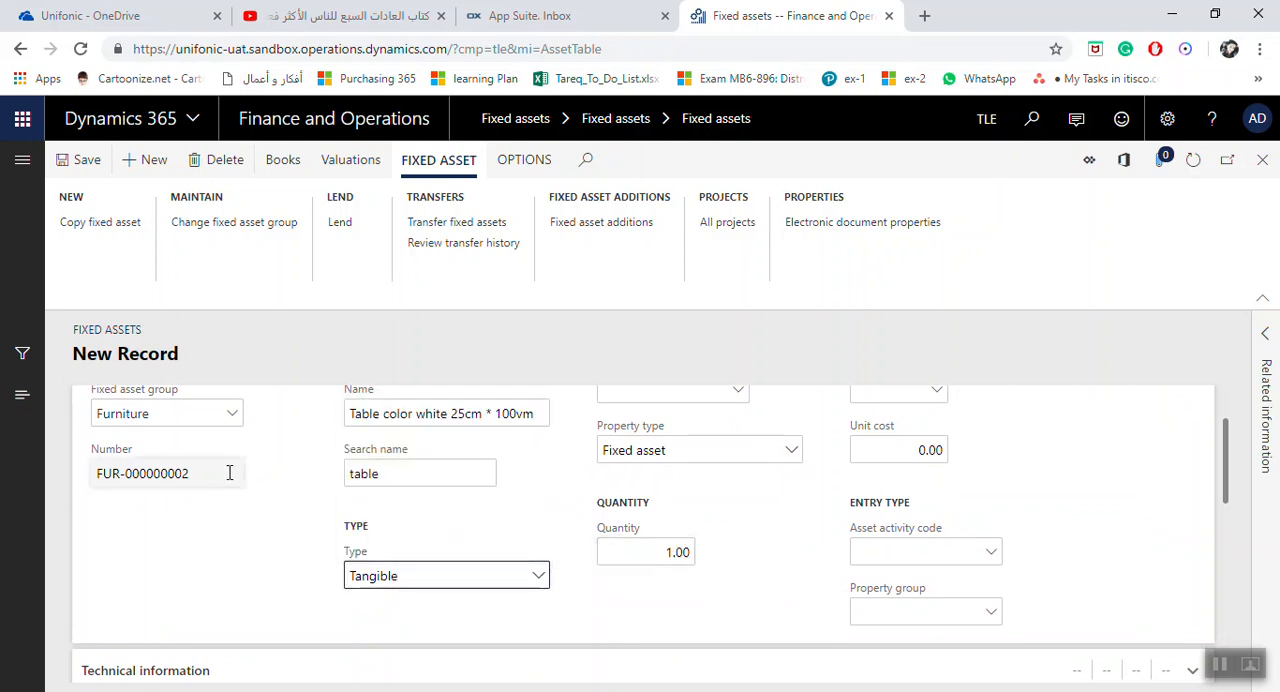
# Set the asset's major type to Fur-Tab, keeping the property type Fixed asset and a quantity of 1.00
pyautogui.scroll(1, 543, 534)
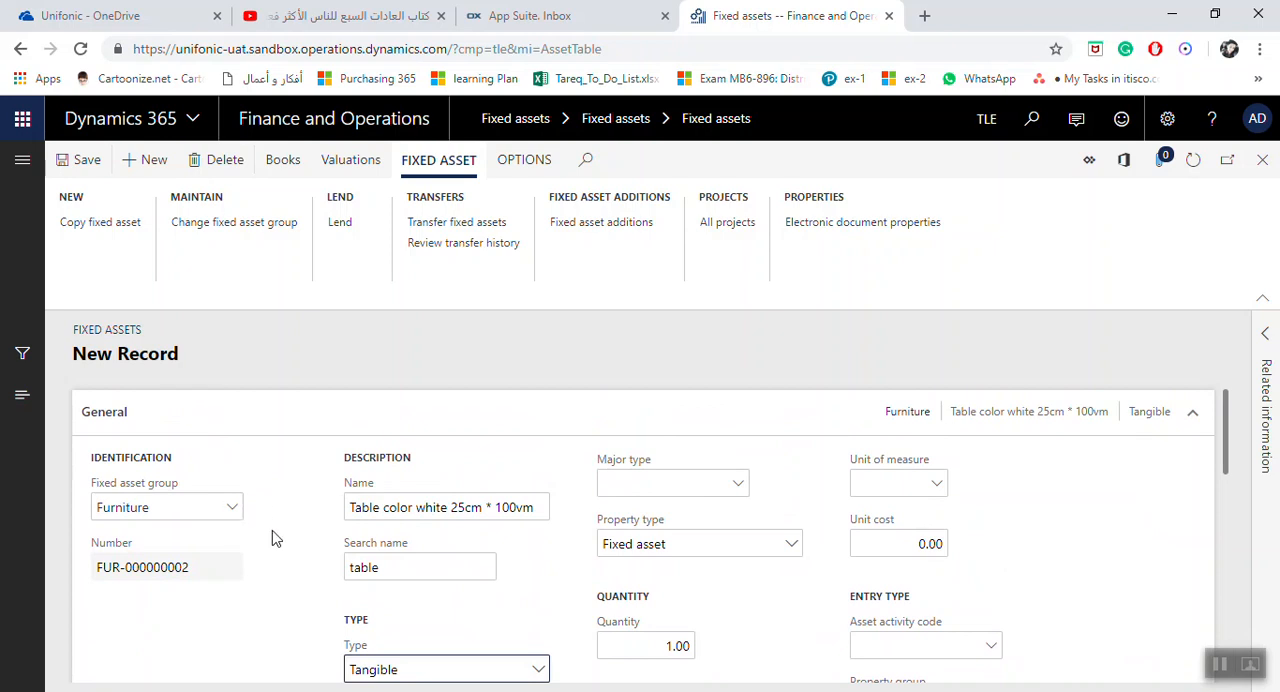
pyautogui.click(738, 484)
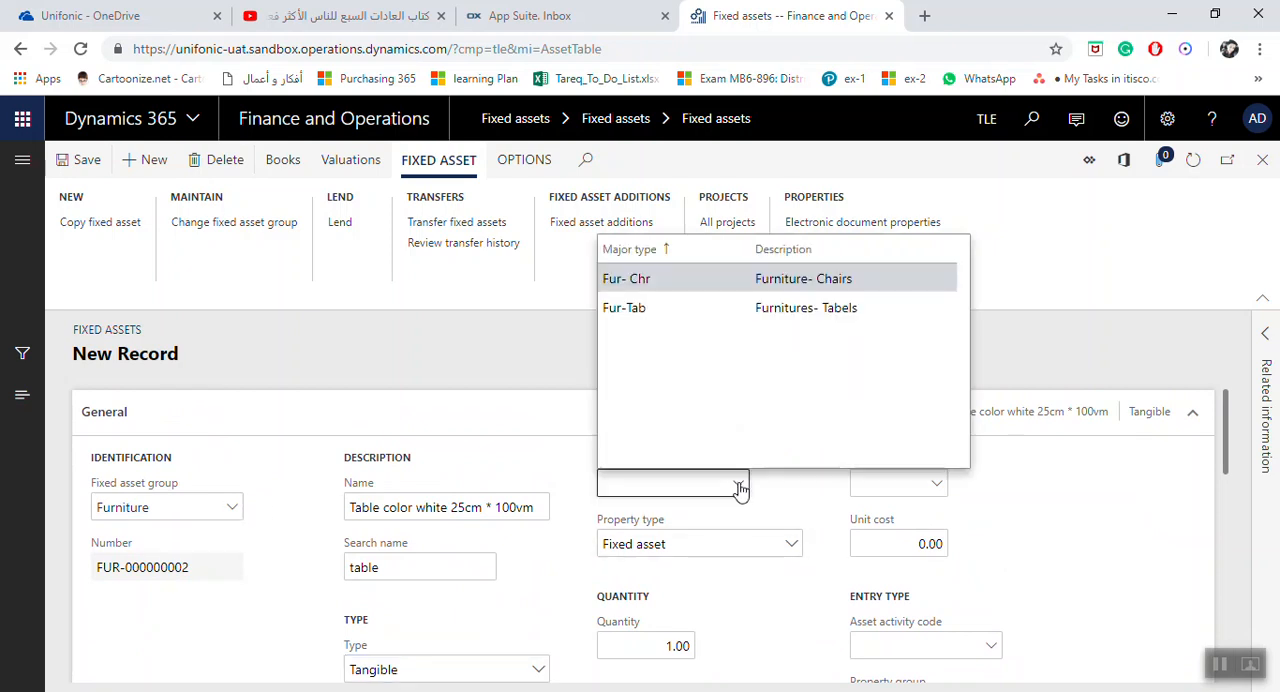
pyautogui.click(642, 310)
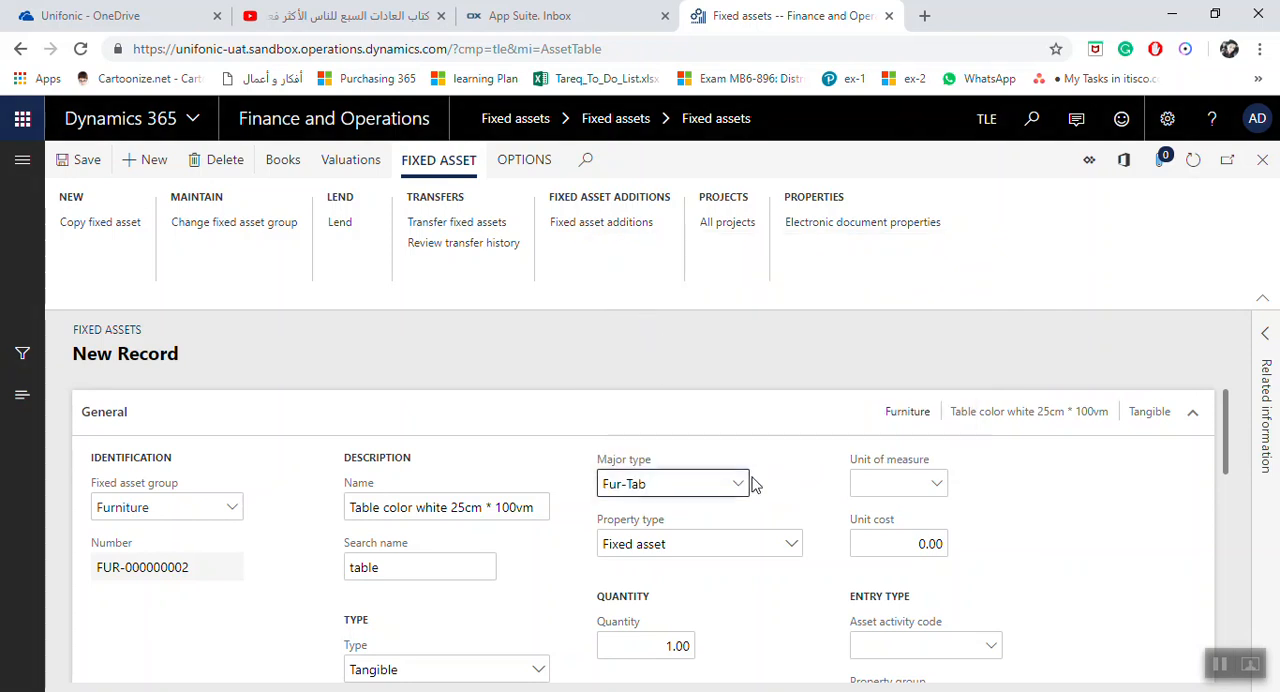
pyautogui.scroll(-1, 752, 484)
pyautogui.click(791, 451)
pyautogui.click(792, 453)
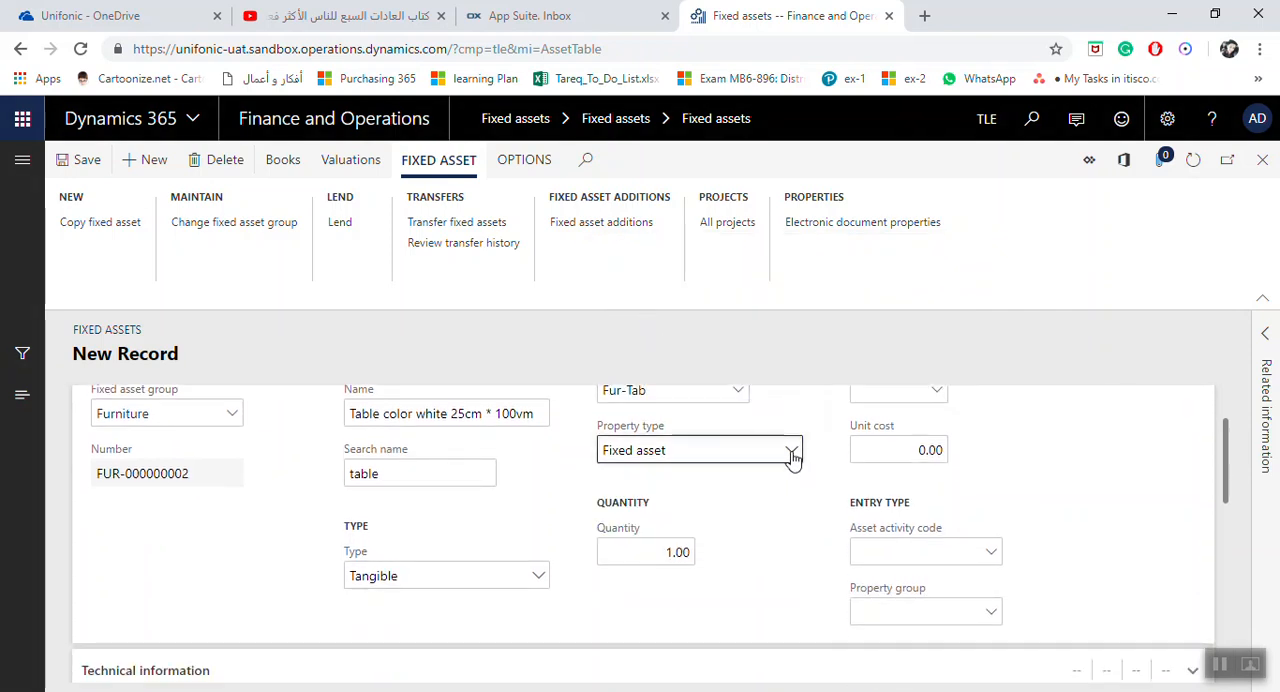
pyautogui.click(662, 556)
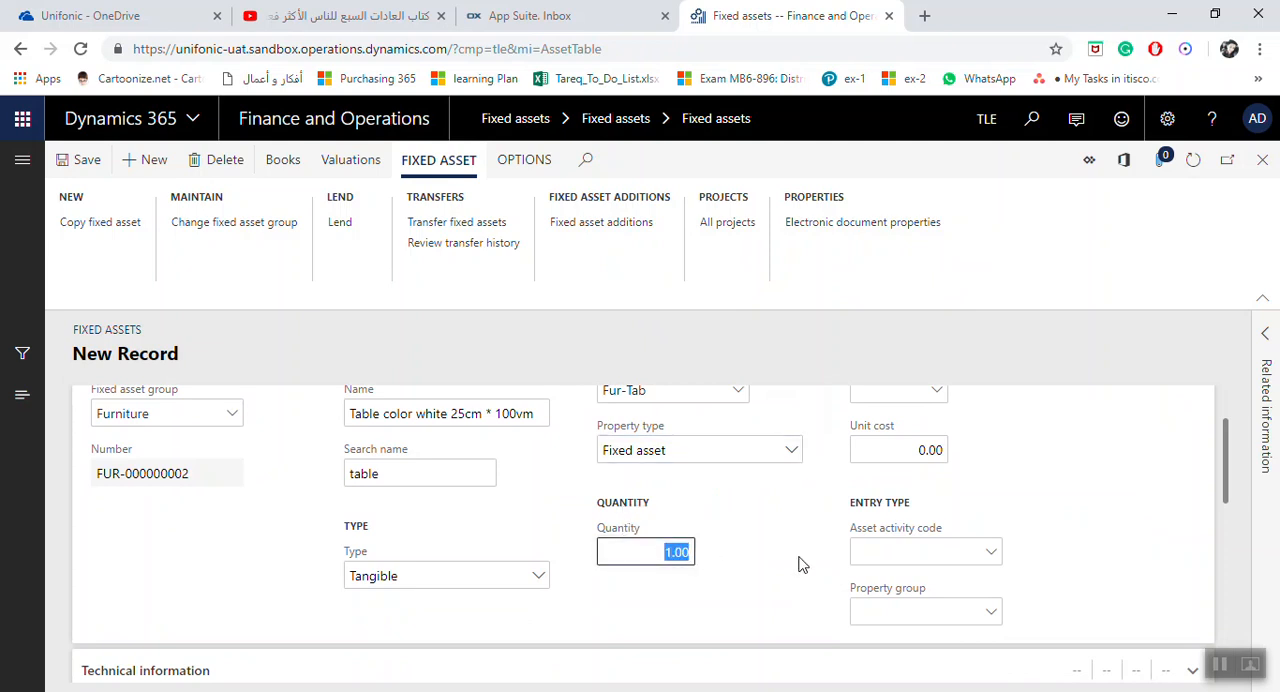
# Set the asset's unit of measure to ea and its unit cost to 2,500
pyautogui.scroll(1, 812, 558)
pyautogui.click(936, 484)
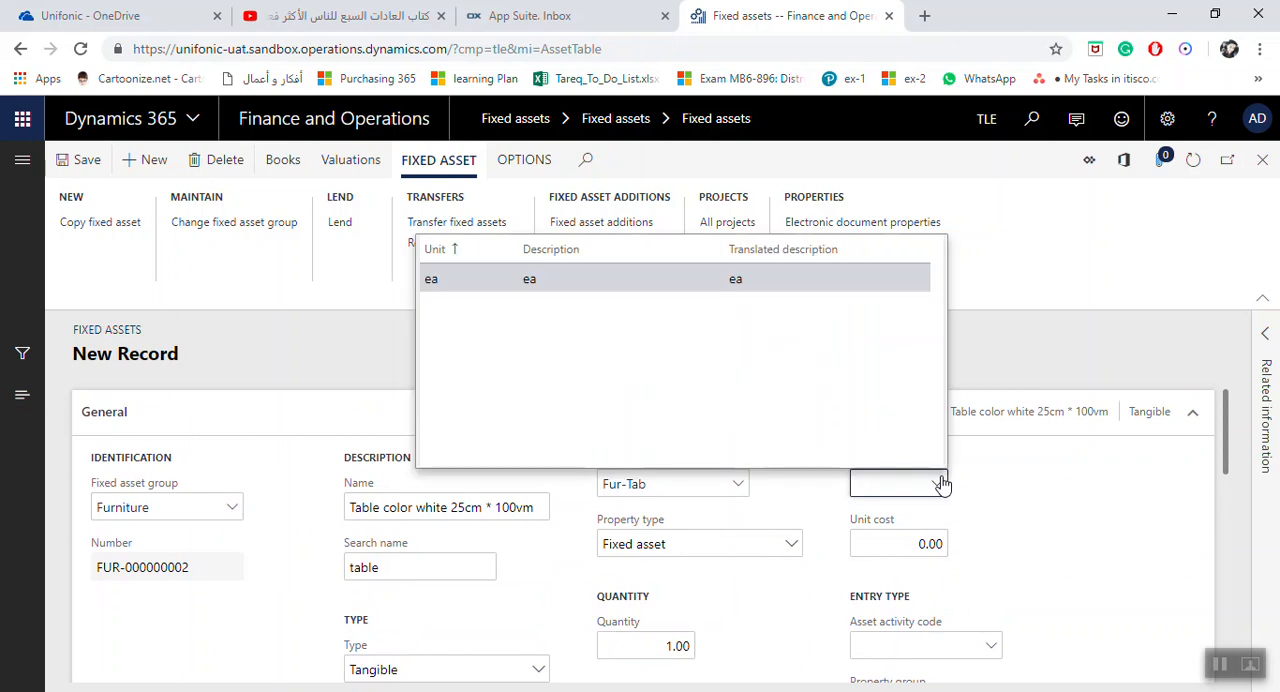
pyautogui.click(682, 278)
pyautogui.click(920, 546)
pyautogui.write('2,500')
pyautogui.press('Tab')
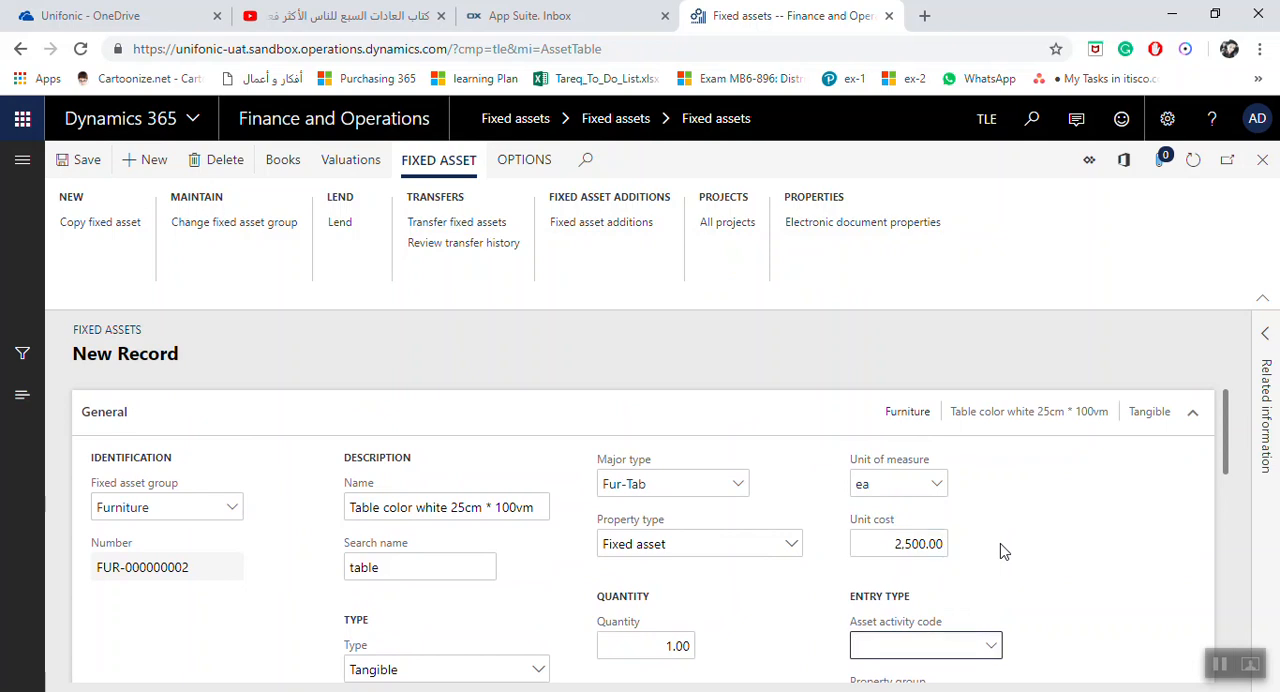
# Set the asset activity code to TB-MR for meeting room tables and the property group to Less 10K
pyautogui.click(656, 647)
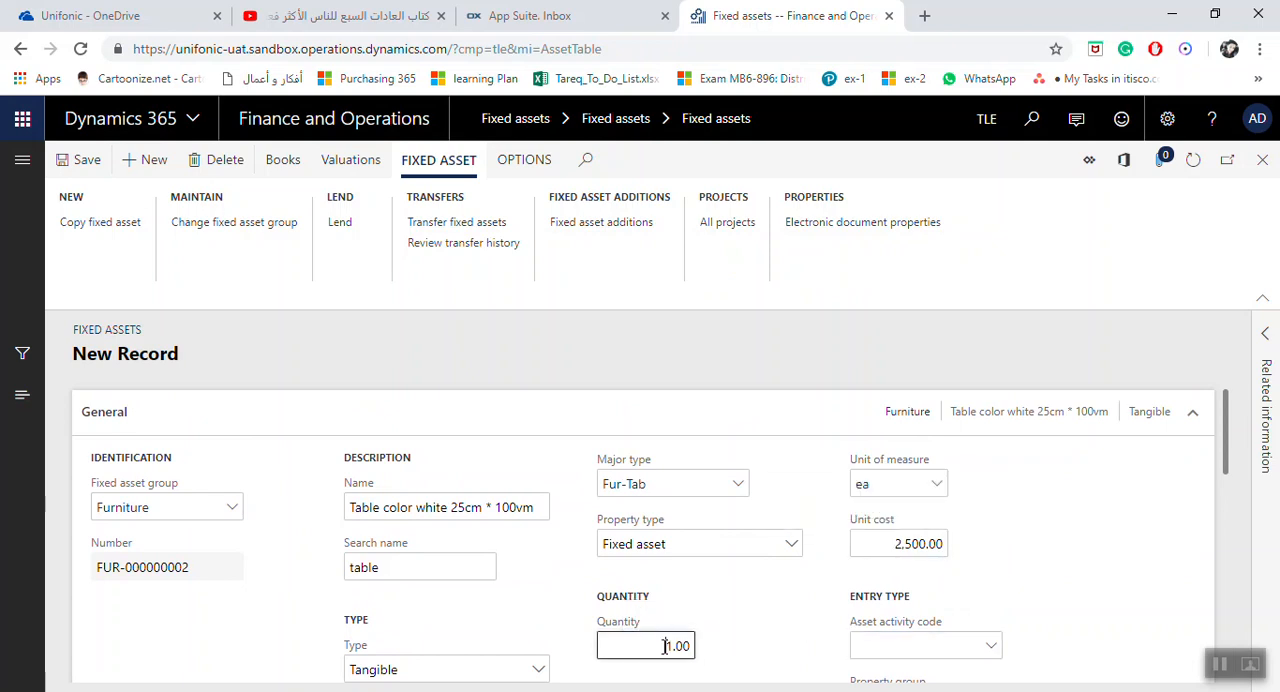
pyautogui.scroll(-1, 966, 551)
pyautogui.click(989, 556)
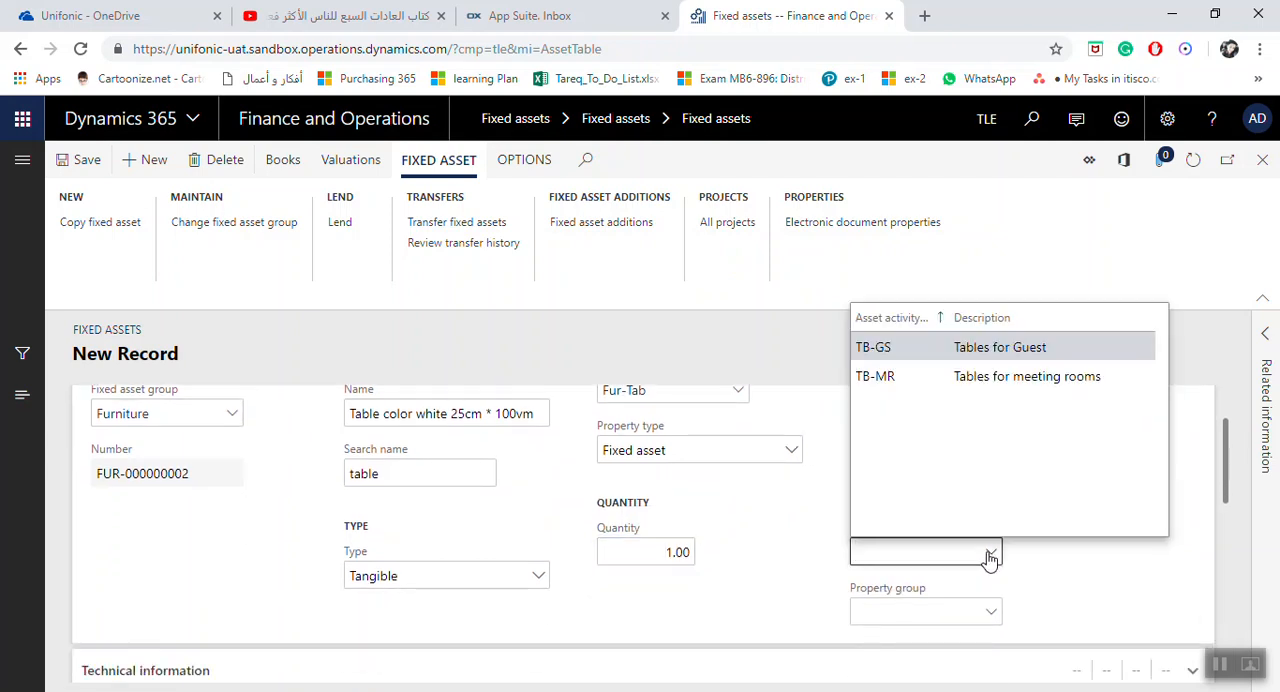
pyautogui.click(960, 376)
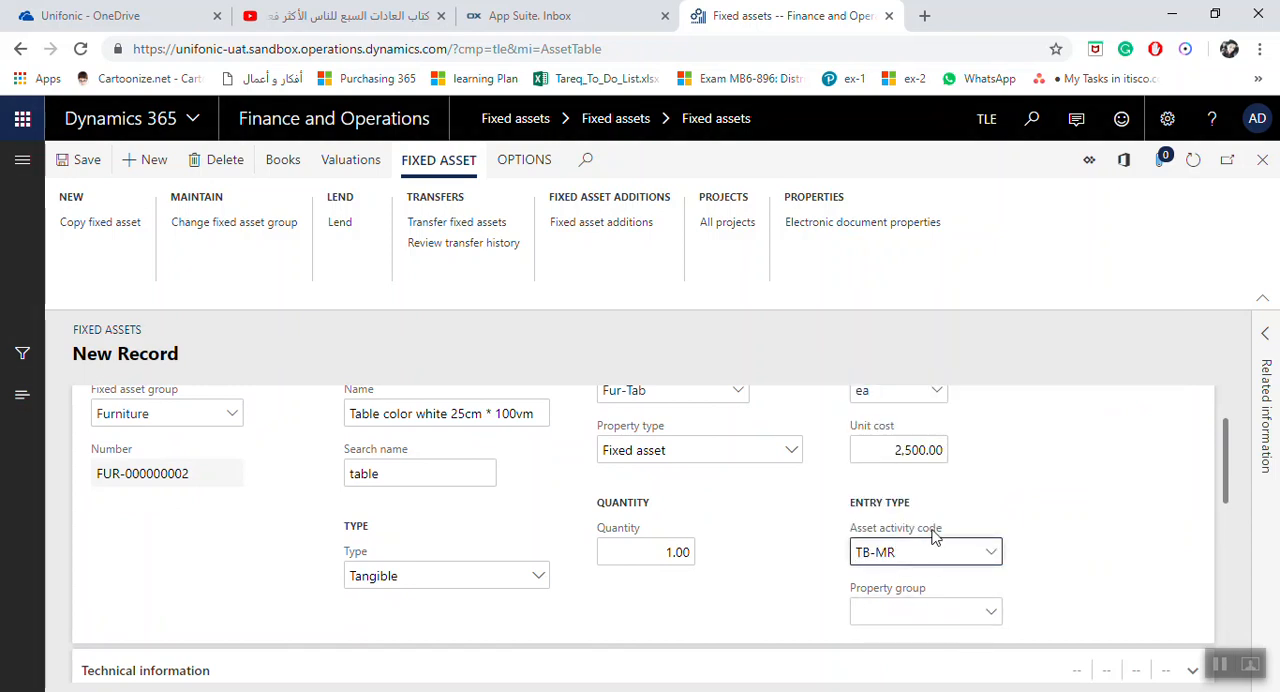
pyautogui.click(994, 616)
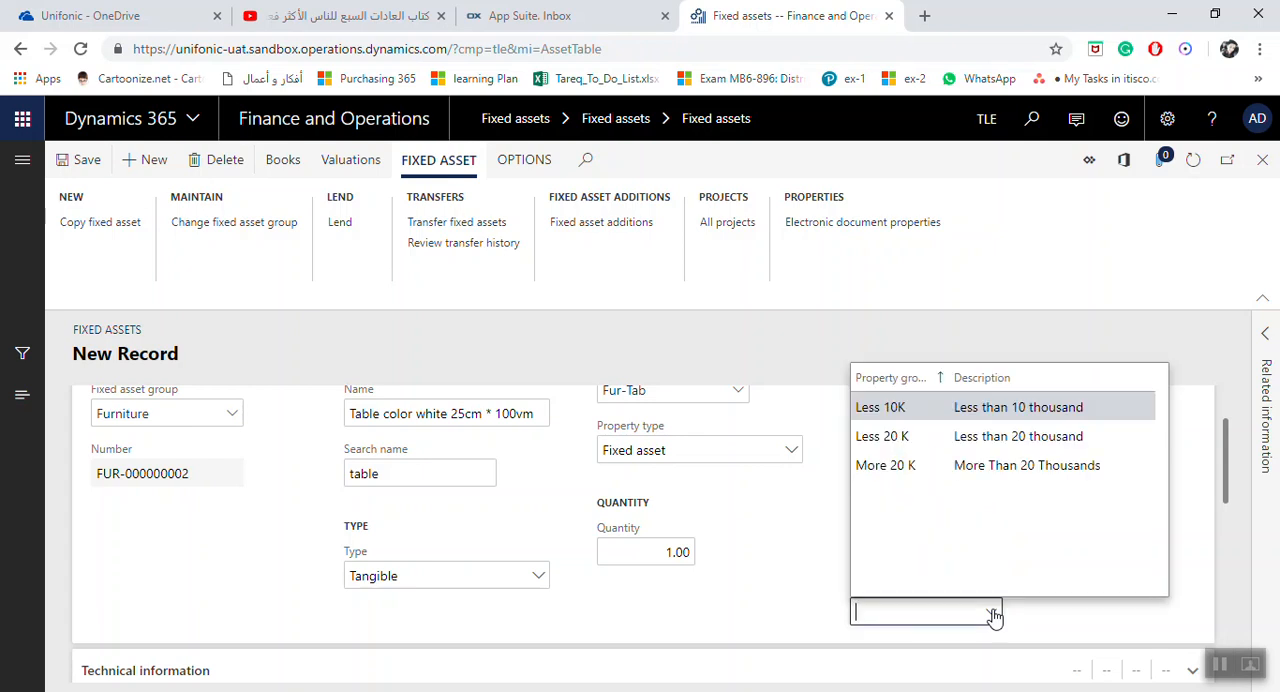
pyautogui.click(930, 409)
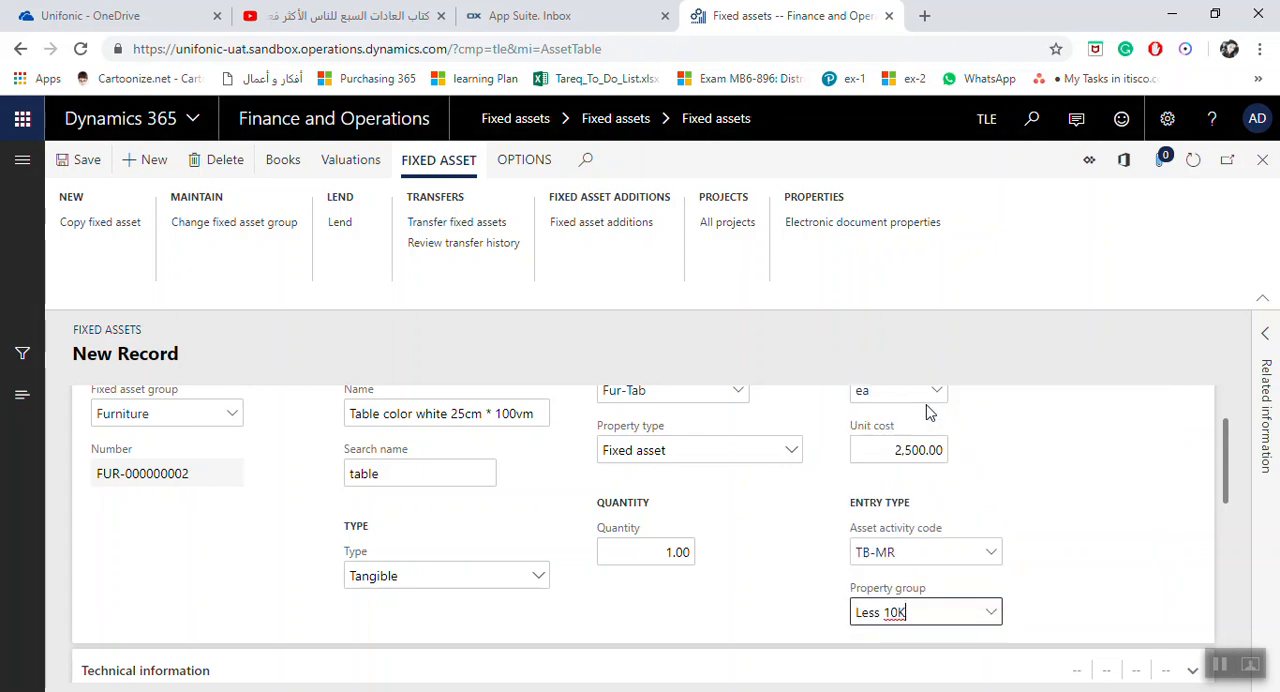
# Look through the Technical information and Insurance sections of the new asset record
pyautogui.scroll(-1, 566, 494)
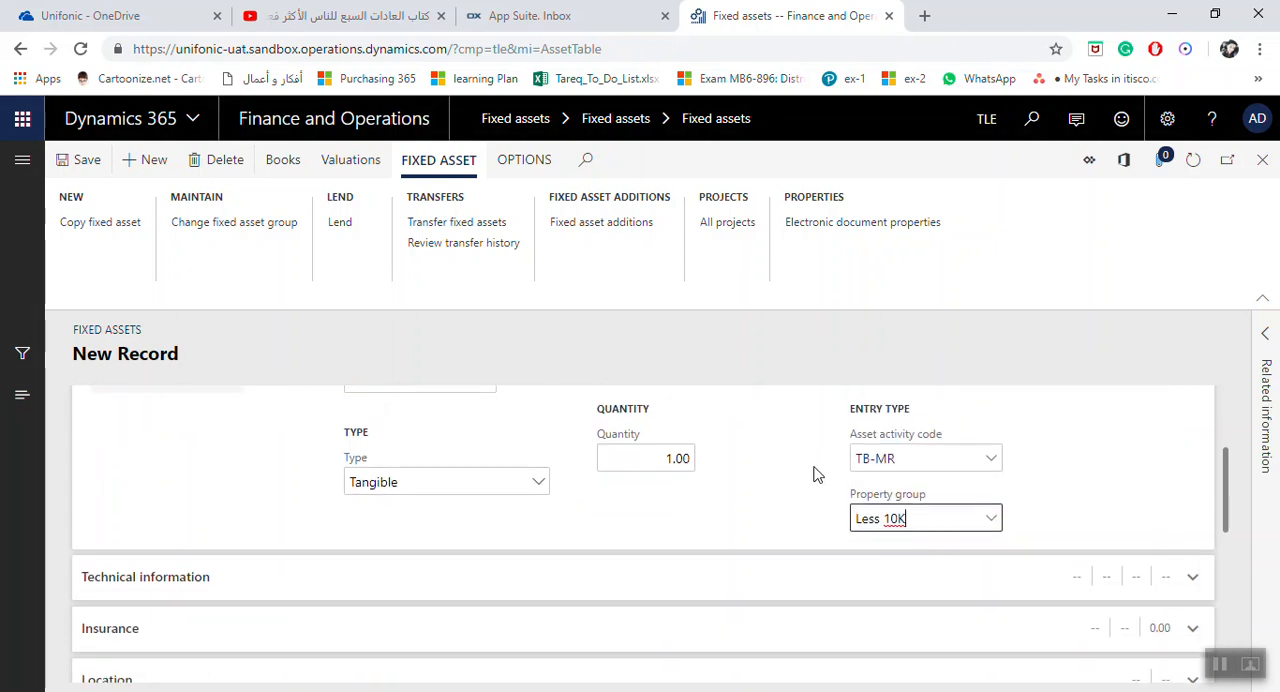
pyautogui.scroll(-1, 816, 474)
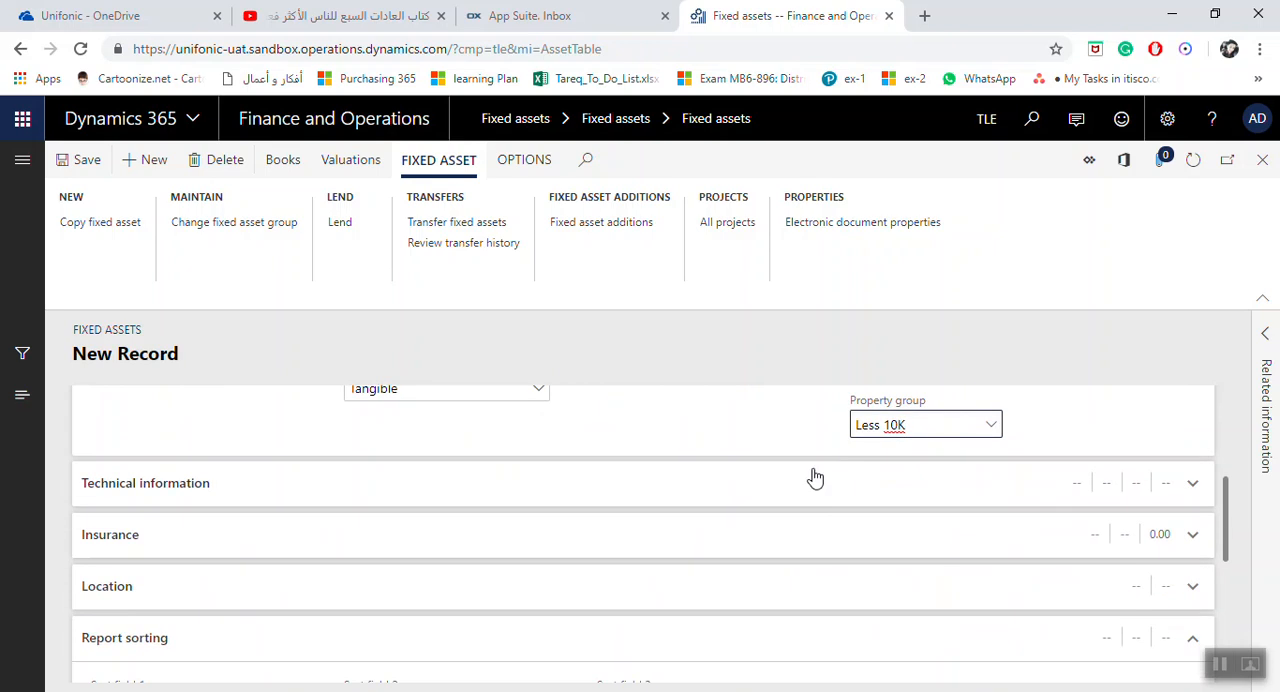
pyautogui.click(1199, 493)
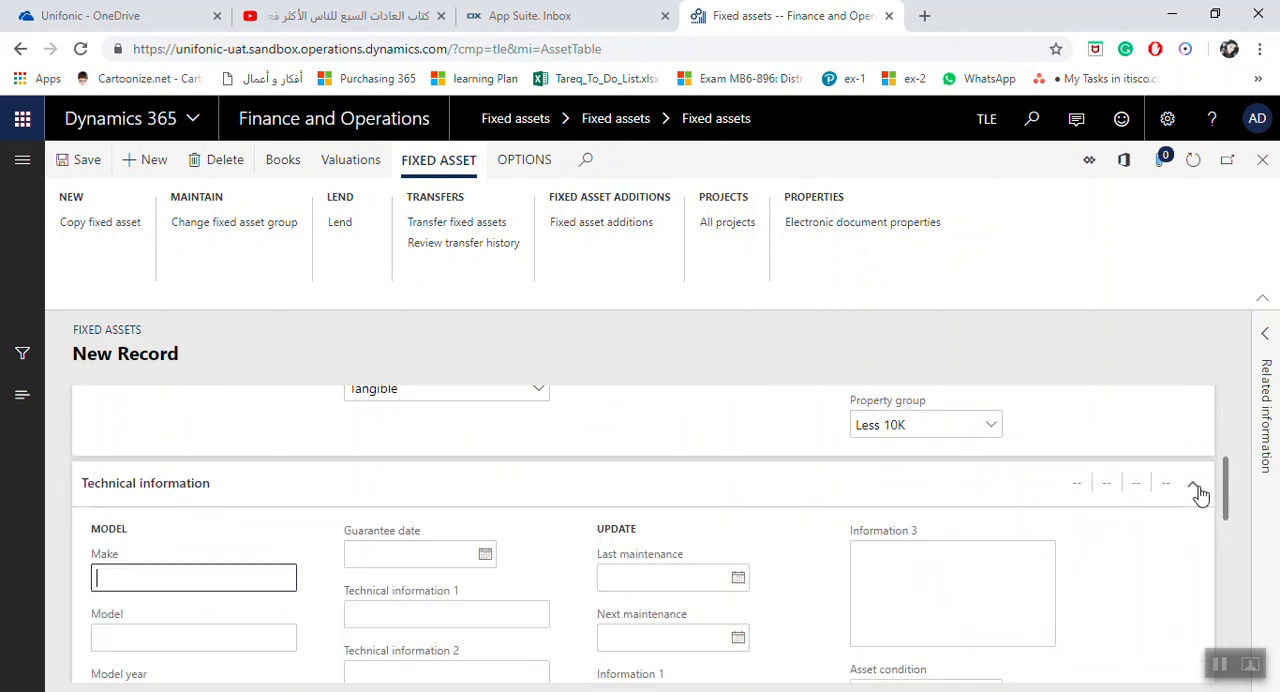
pyautogui.click(1199, 493)
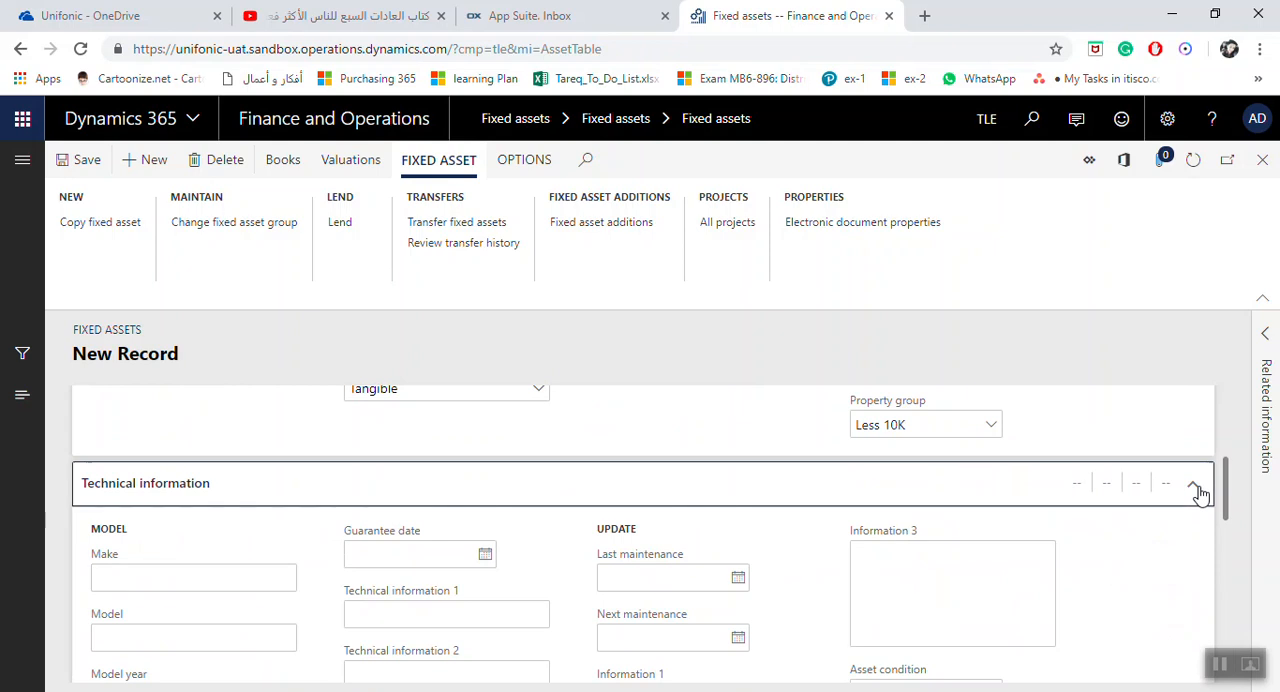
pyautogui.scroll(-1, 1195, 489)
pyautogui.click(1200, 450)
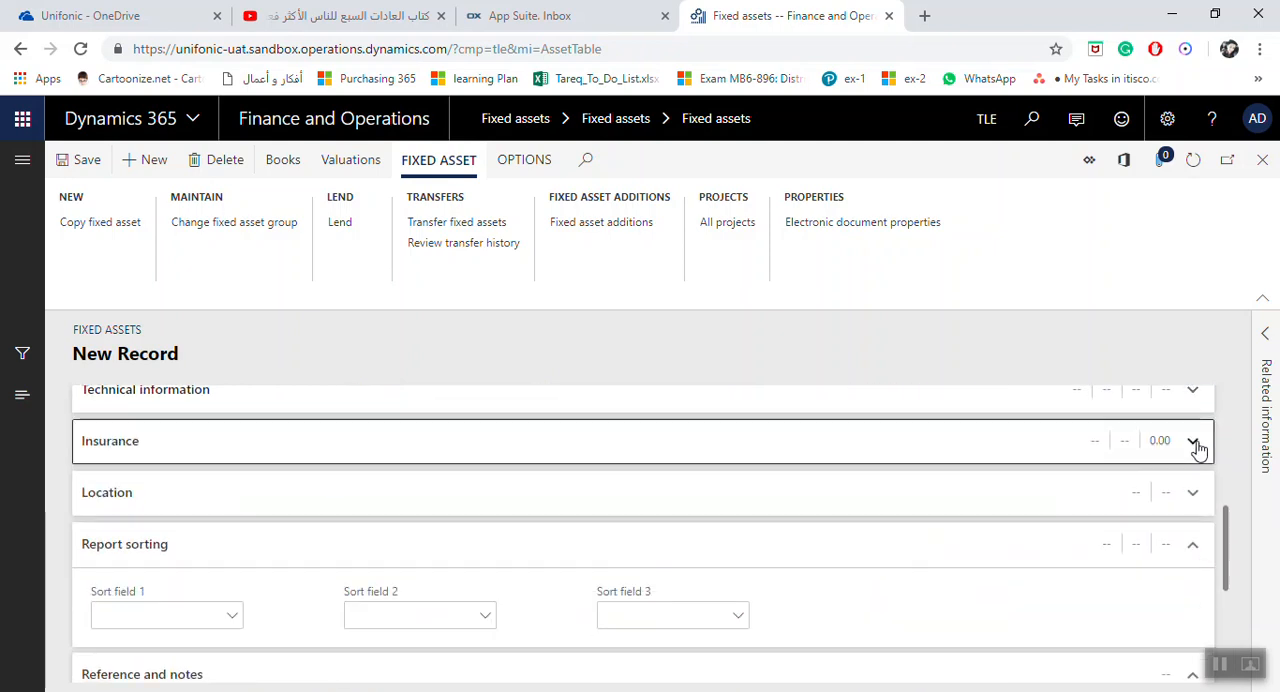
pyautogui.click(1198, 450)
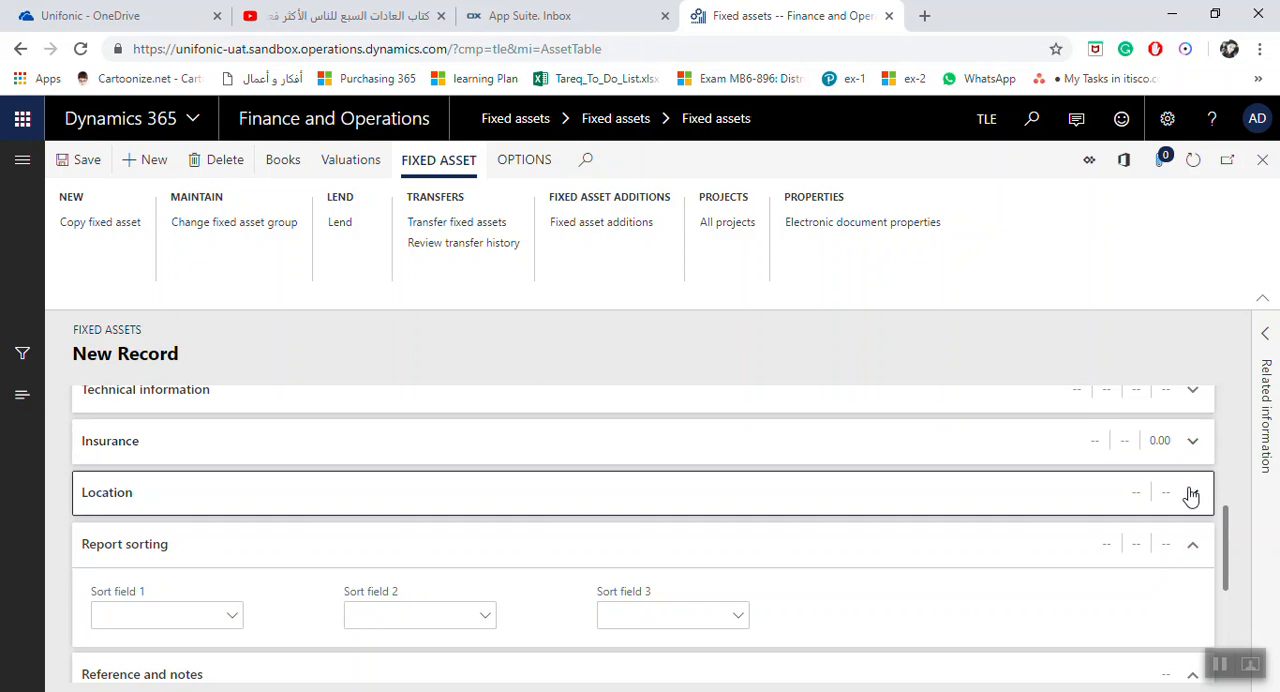
# Set the new asset's location to Location A in the Location section
pyautogui.click(1188, 494)
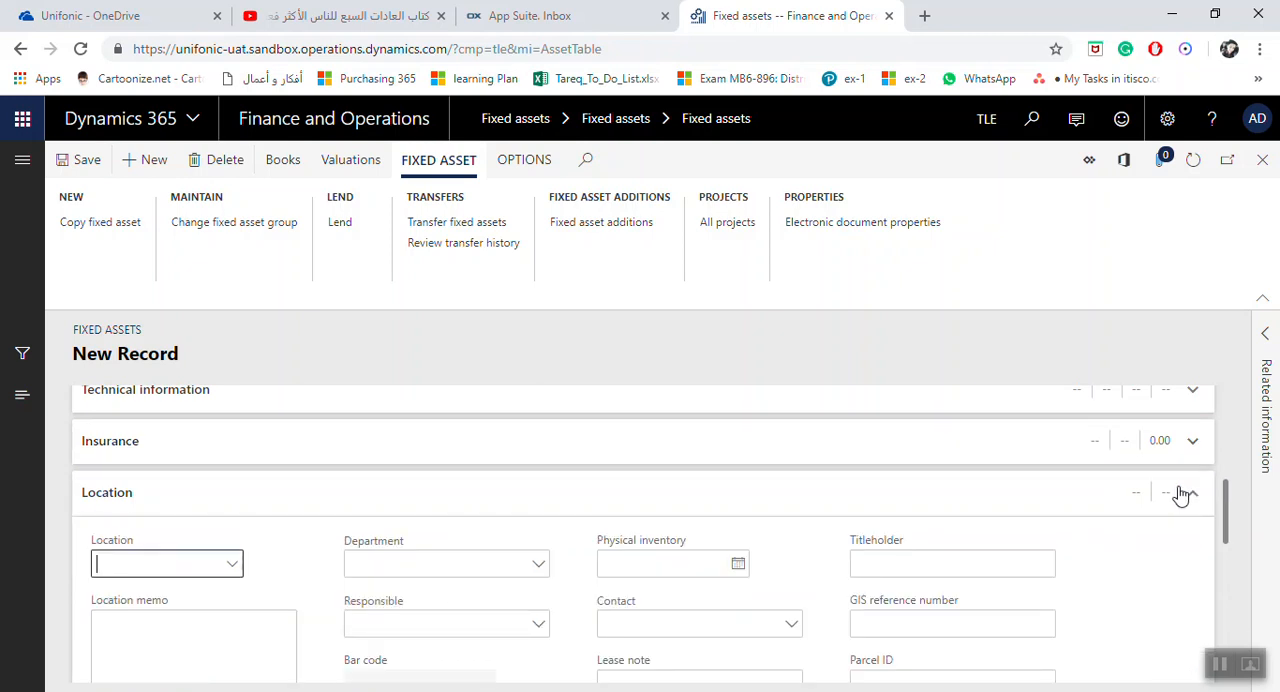
pyautogui.click(236, 566)
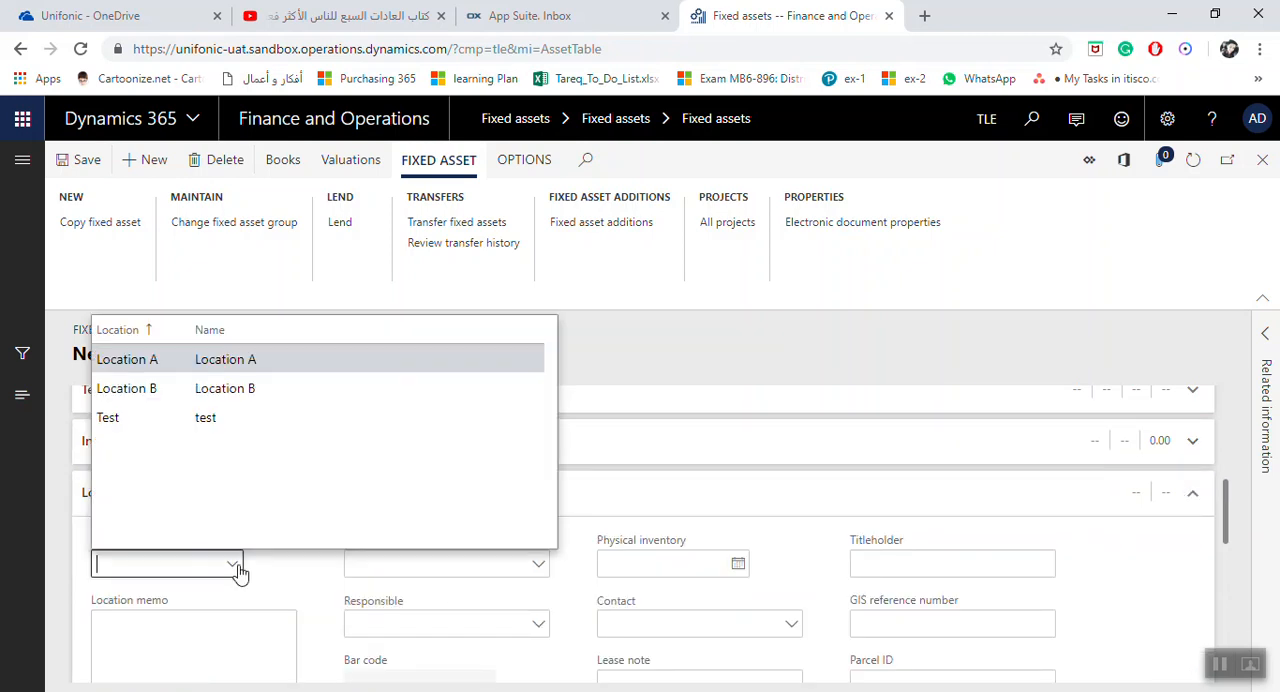
pyautogui.click(189, 364)
pyautogui.click(189, 364)
pyautogui.scroll(-1, 437, 523)
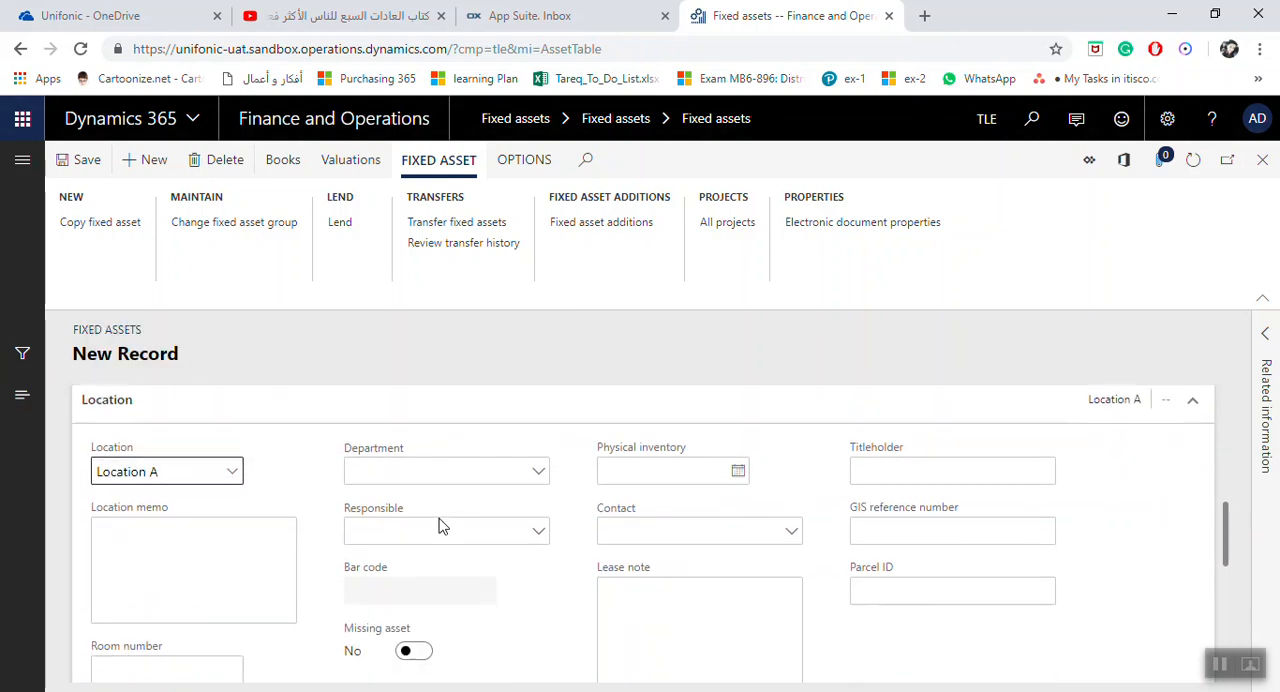
pyautogui.click(475, 472)
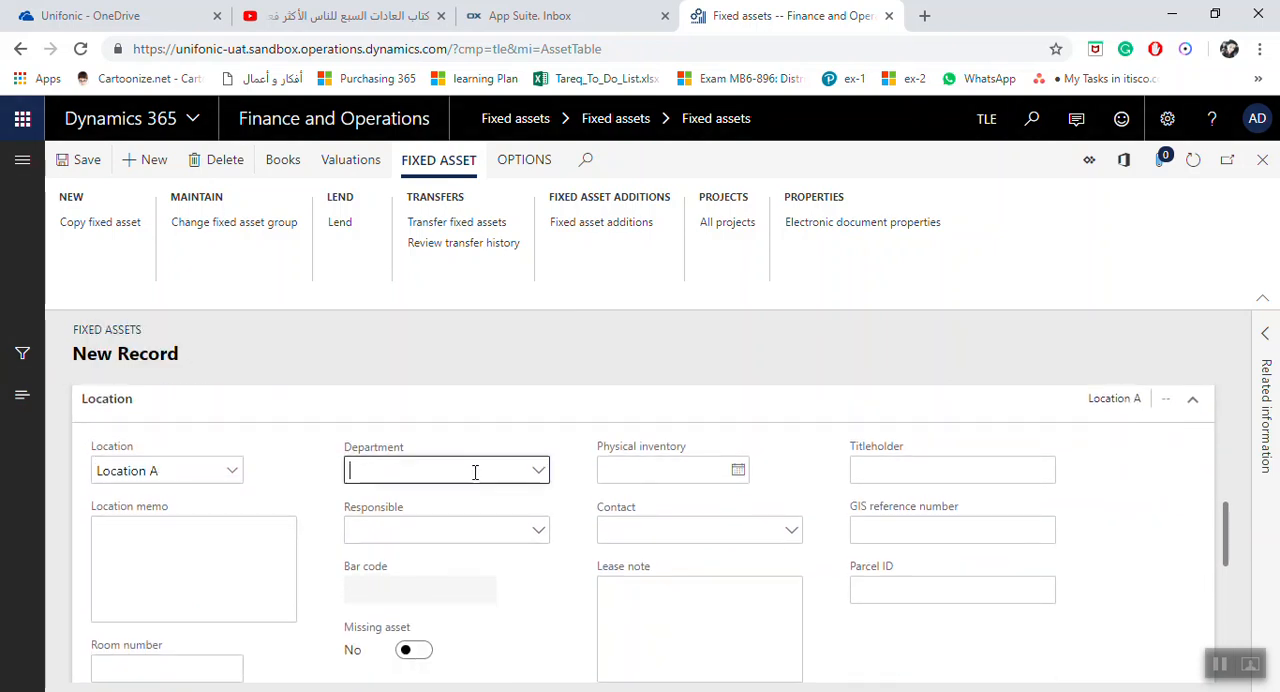
# Look through the Department, Responsible, location memo, room number and Contact fields in the Location section
pyautogui.click(455, 524)
pyautogui.click(150, 577)
pyautogui.click(150, 658)
pyautogui.scroll(-1, 157, 654)
pyautogui.scroll(1, 297, 597)
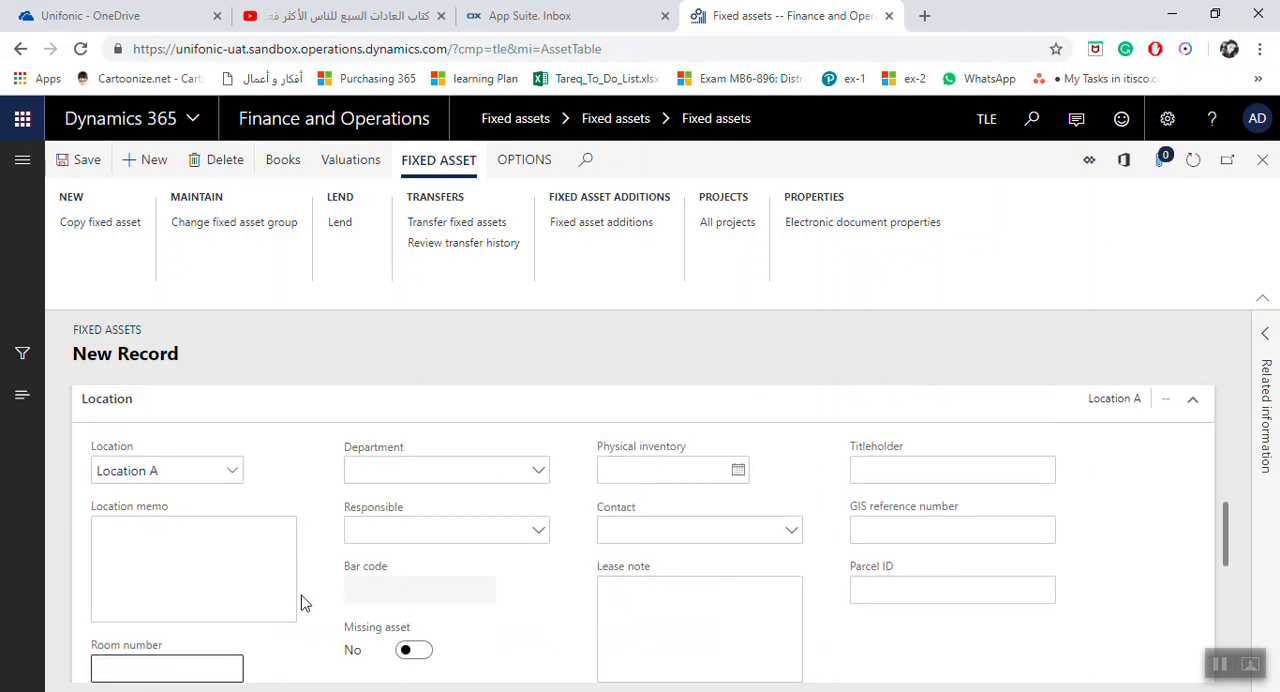
pyautogui.click(426, 530)
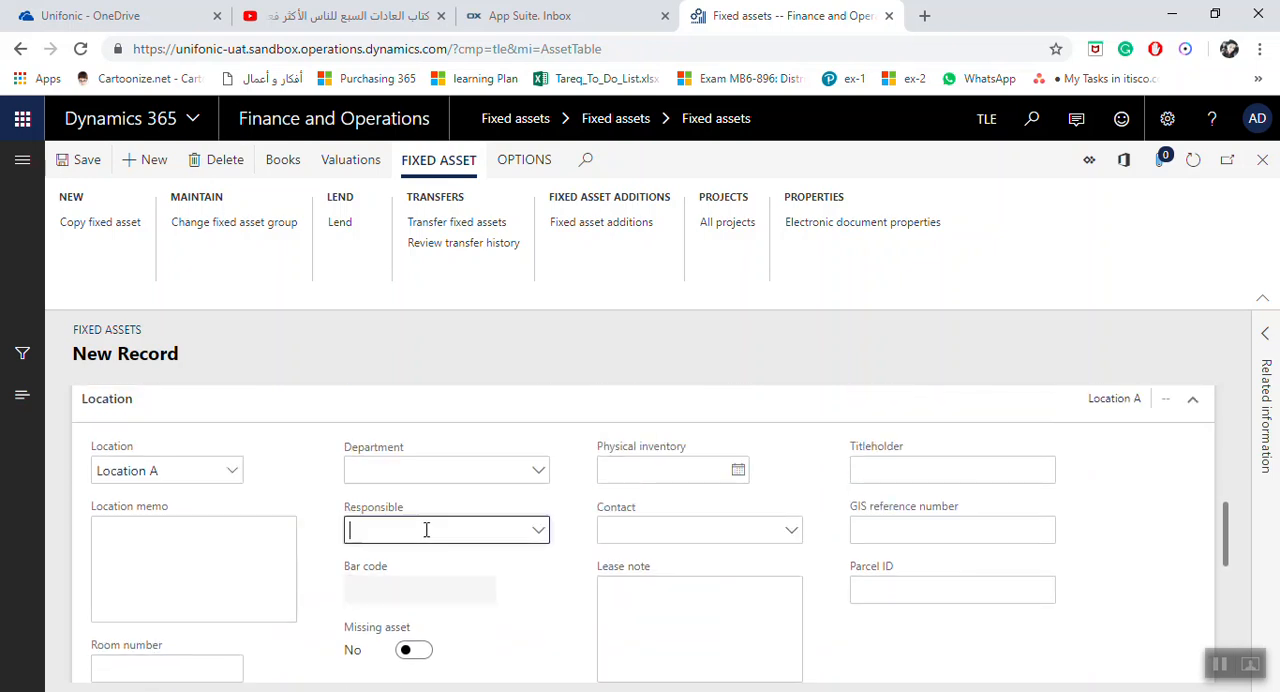
pyautogui.click(442, 478)
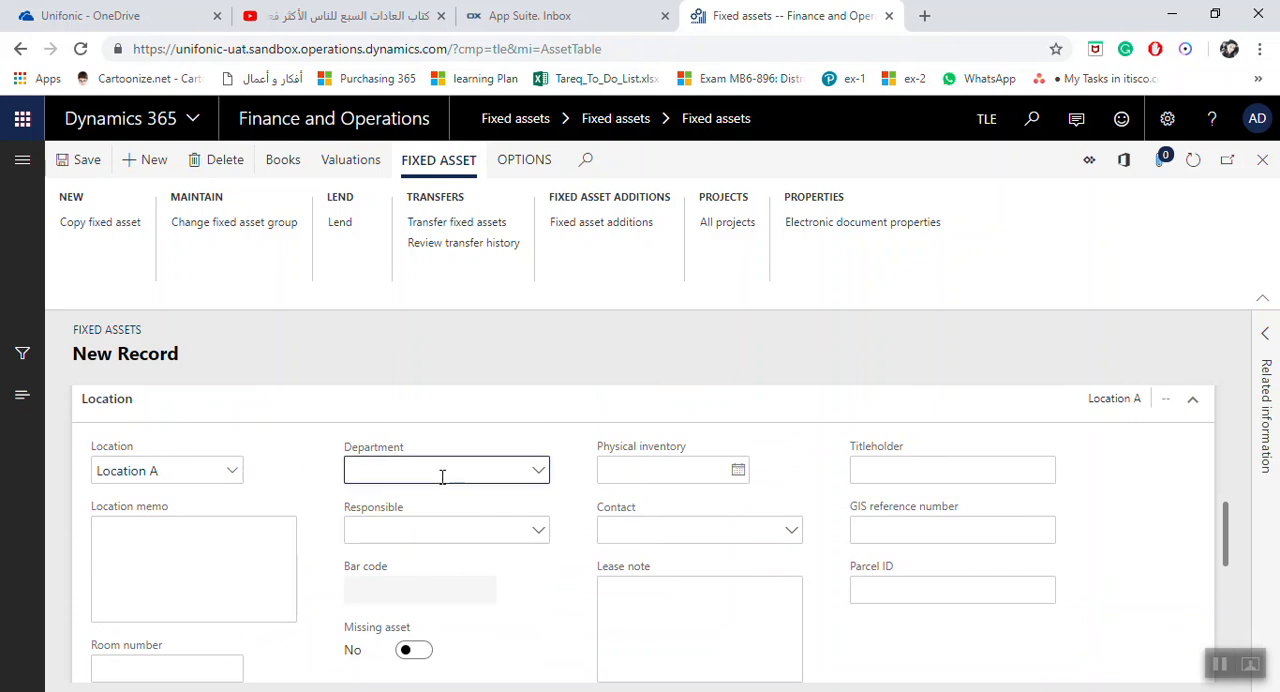
pyautogui.click(695, 537)
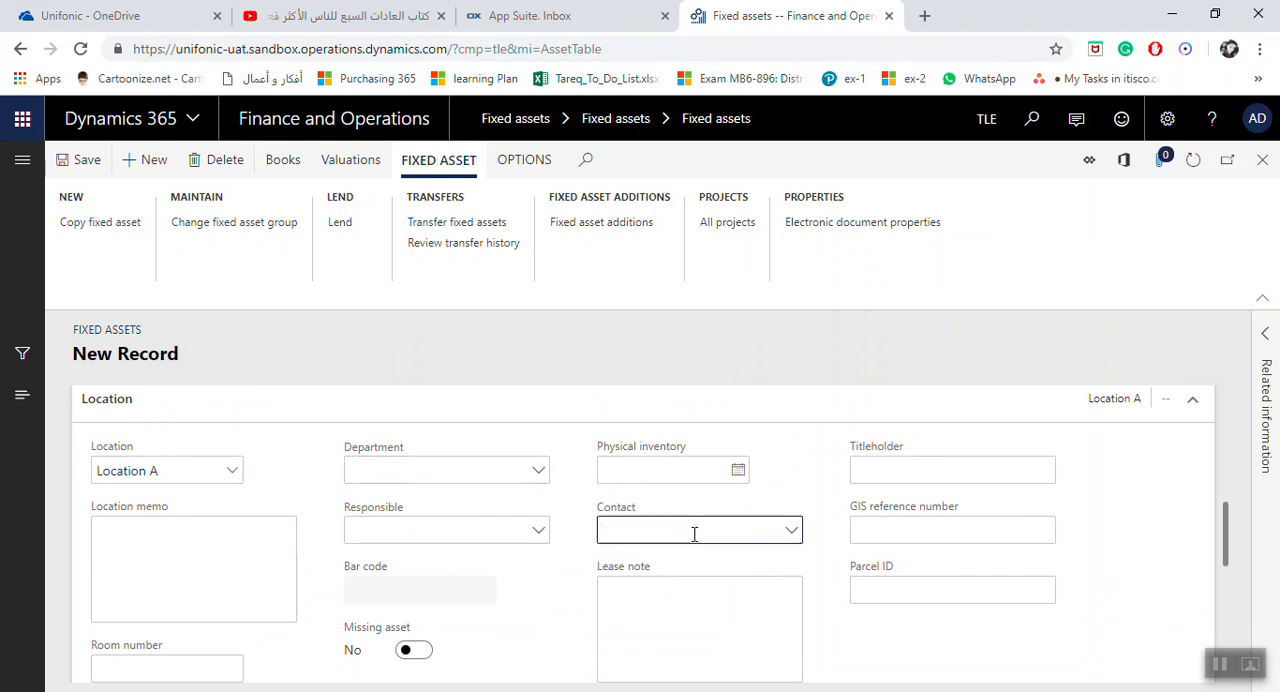
# Look through the Report sorting and Reference and notes sections, and expand the Image section of the new asset
pyautogui.scroll(-3, 500, 515)
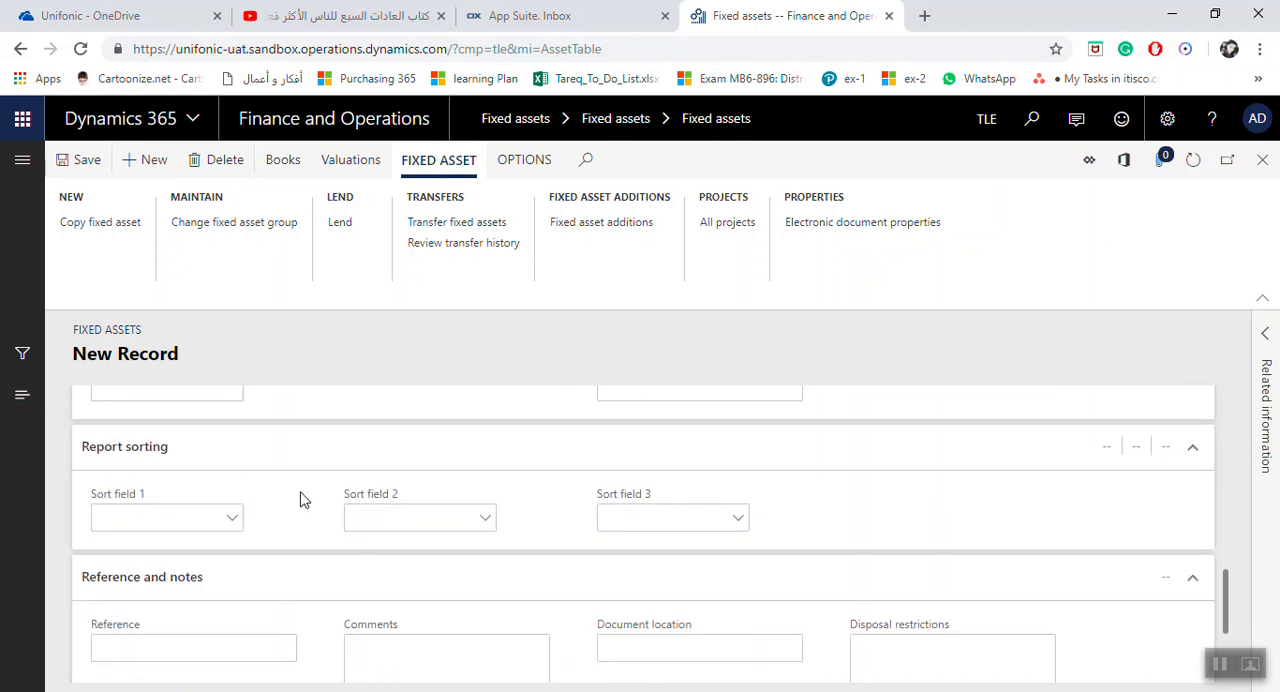
pyautogui.scroll(-1, 449, 506)
pyautogui.click(232, 552)
pyautogui.click(480, 569)
pyautogui.click(660, 560)
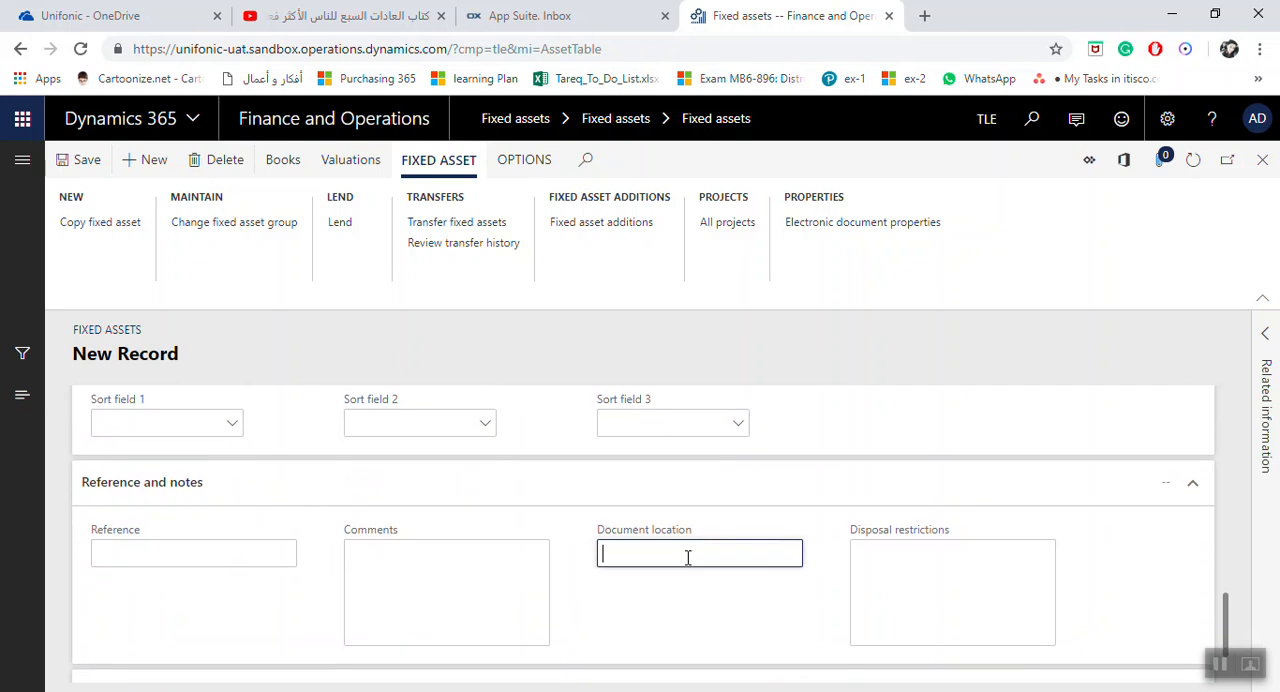
pyautogui.scroll(-1, 712, 558)
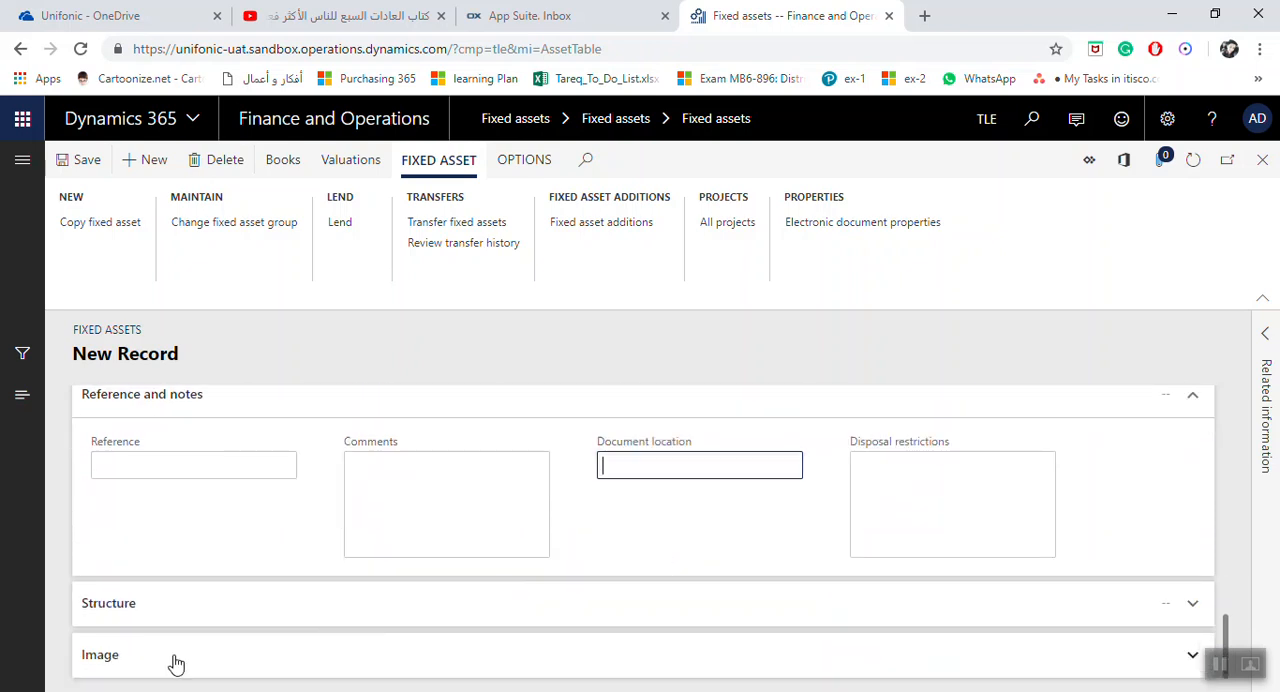
pyautogui.click(100, 660)
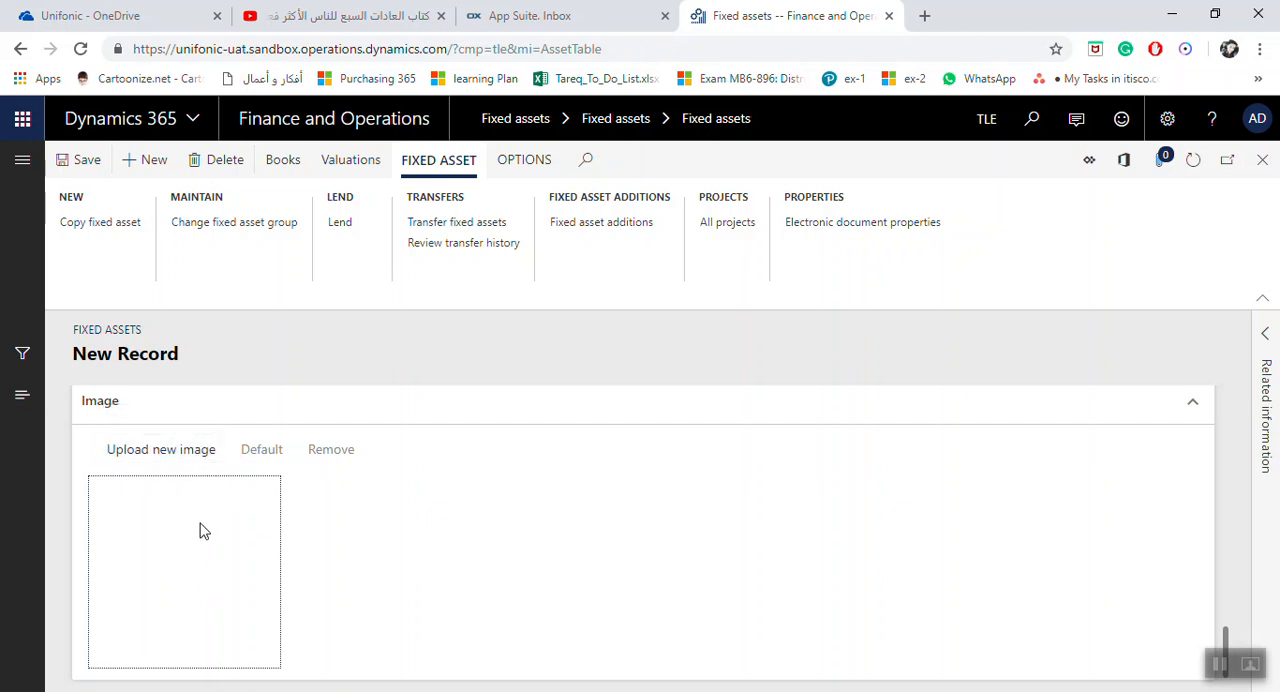
# Review the asset's General details, including its name, and its Location details once more
pyautogui.scroll(10, 931, 560)
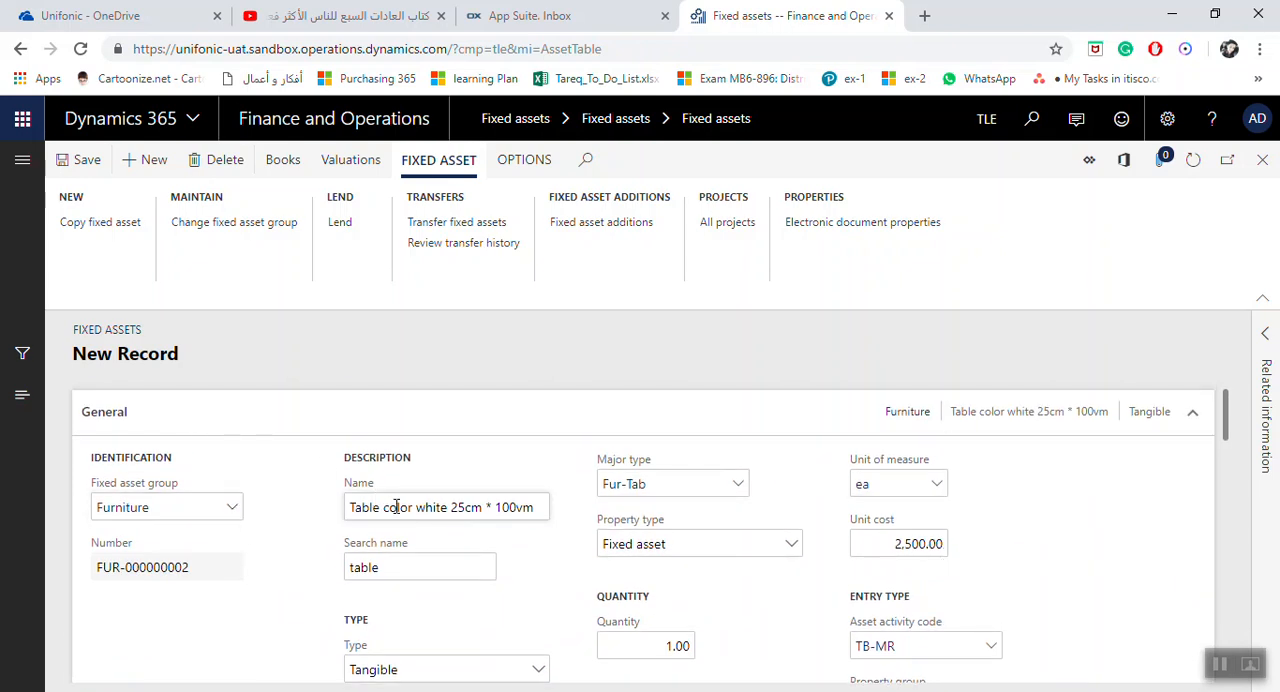
pyautogui.click(428, 508)
pyautogui.scroll(-1, 470, 522)
pyautogui.scroll(1, 474, 522)
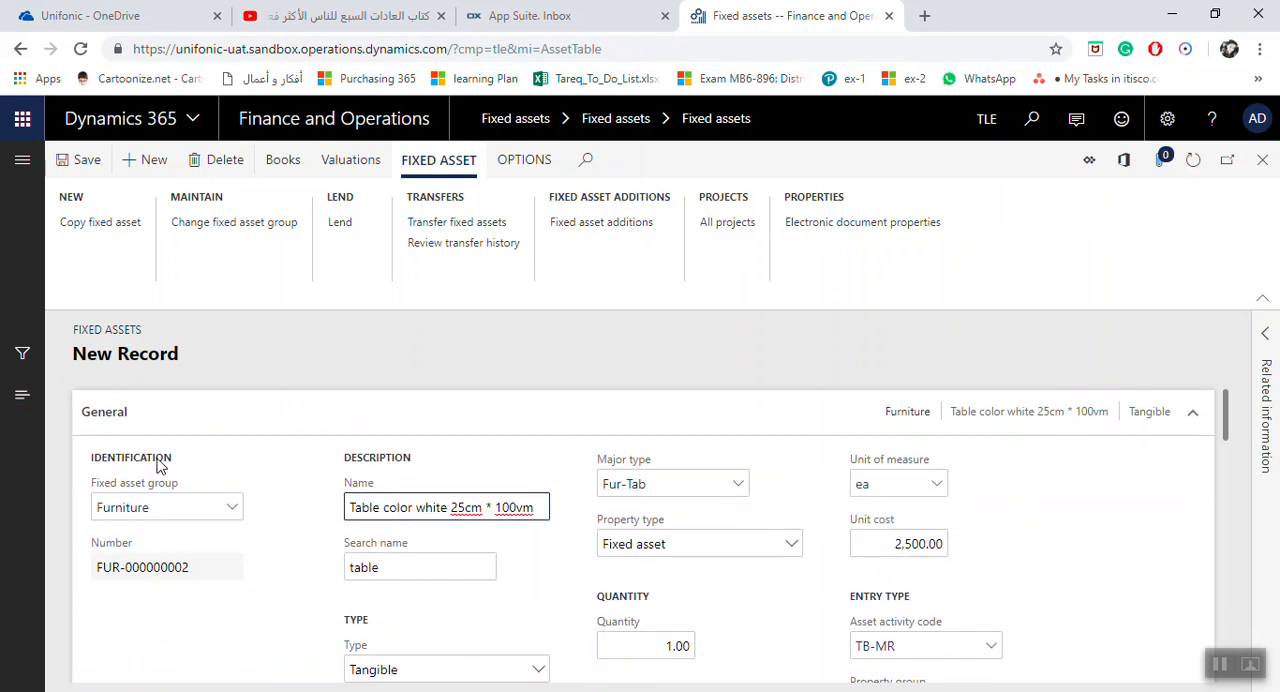
pyautogui.scroll(-2, 437, 514)
pyautogui.scroll(-3, 462, 562)
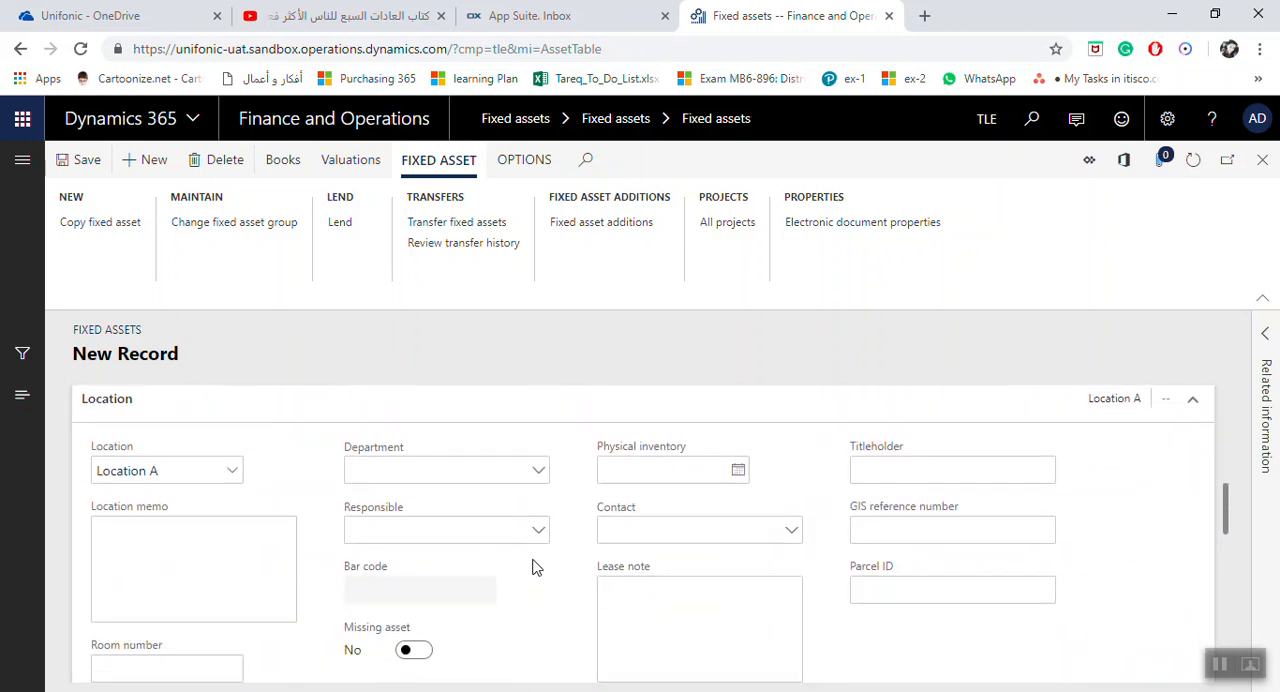
pyautogui.scroll(6, 533, 565)
pyautogui.scroll(-1, 557, 557)
pyautogui.scroll(2, 443, 534)
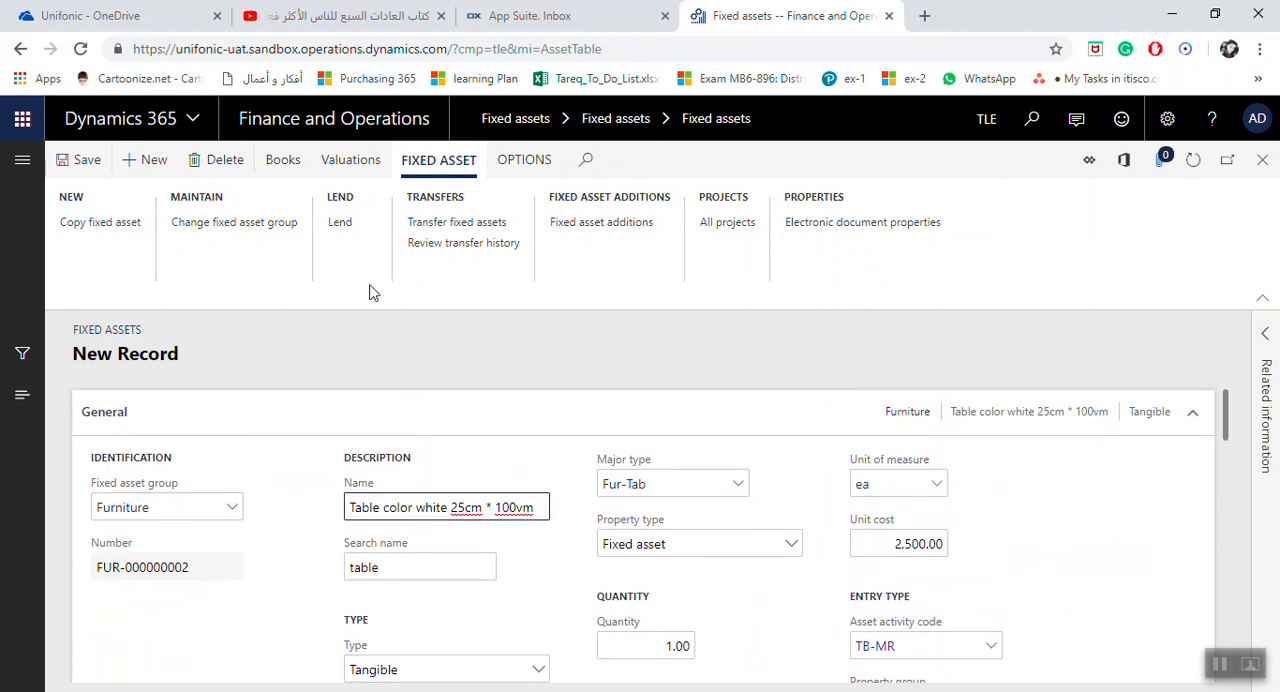
# Open the white table's asset books and review the General section of its Depr book
pyautogui.click(305, 173)
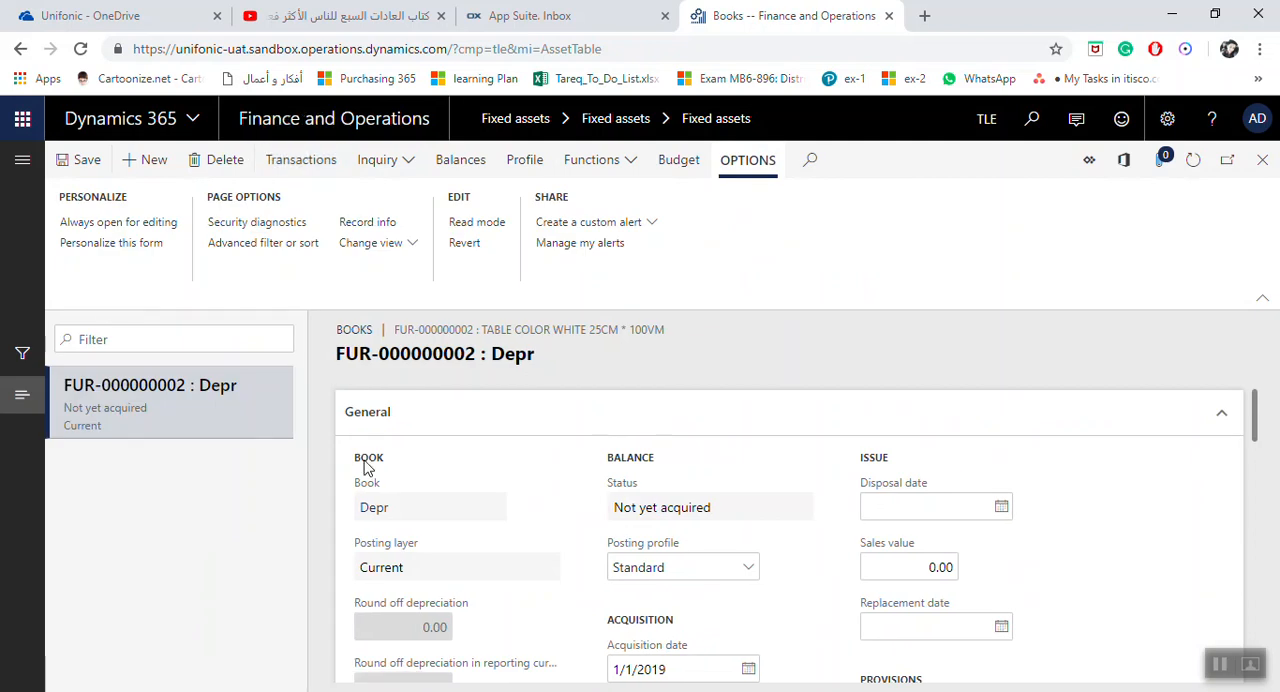
pyautogui.scroll(-1, 540, 443)
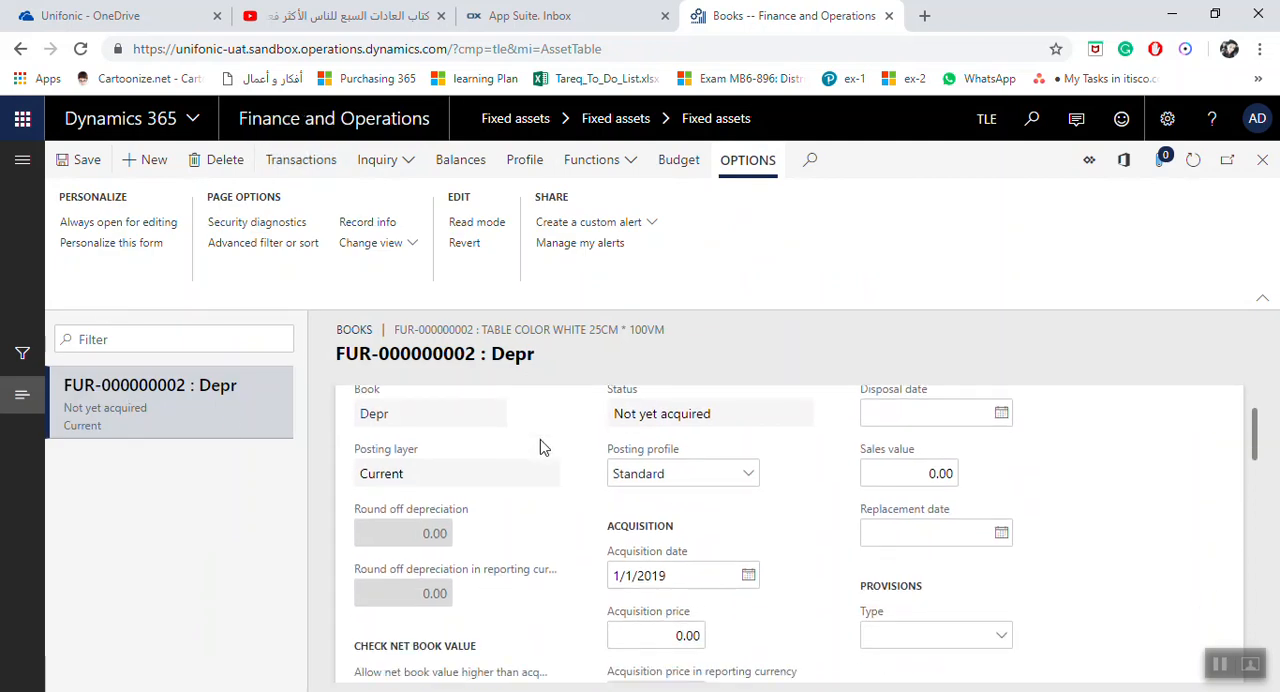
pyautogui.scroll(1, 636, 514)
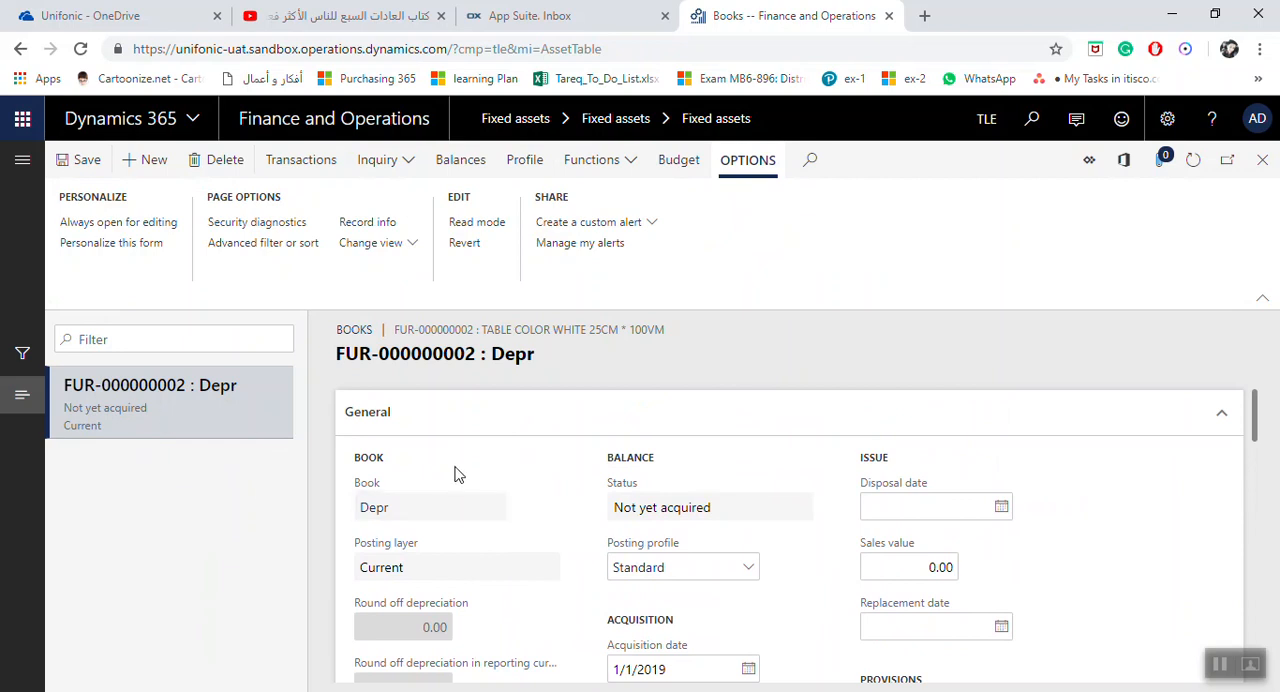
pyautogui.scroll(-1, 455, 475)
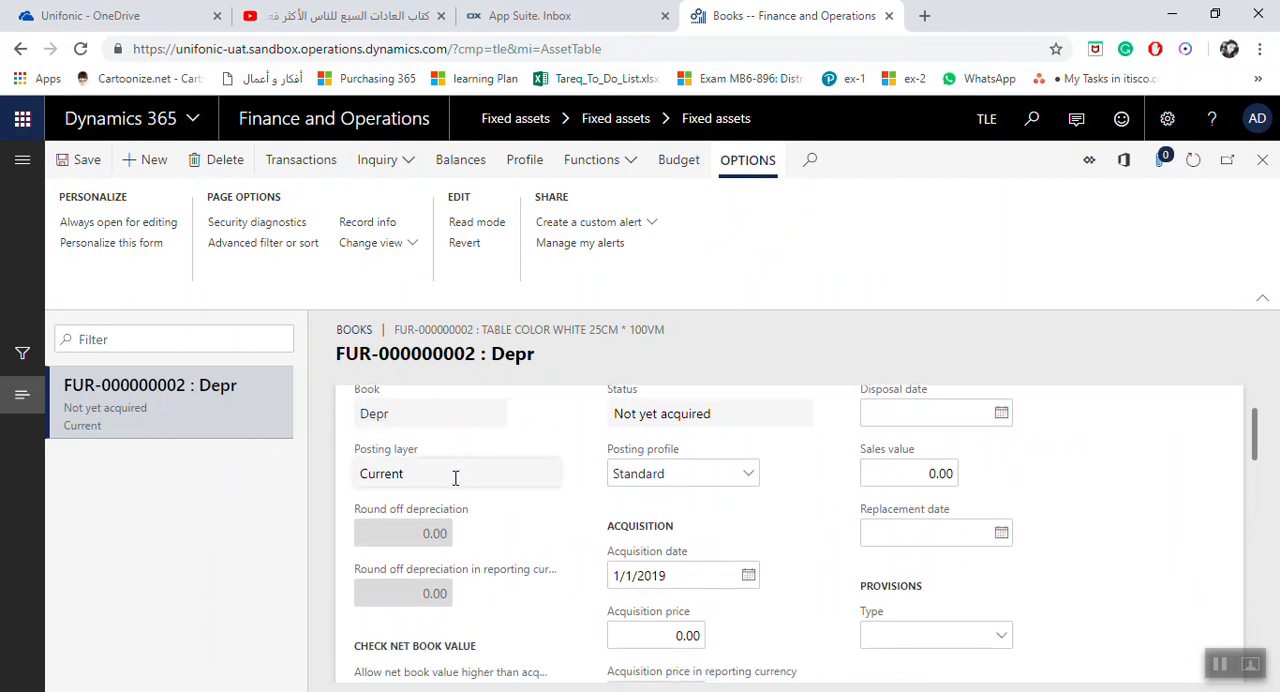
pyautogui.scroll(-1, 480, 481)
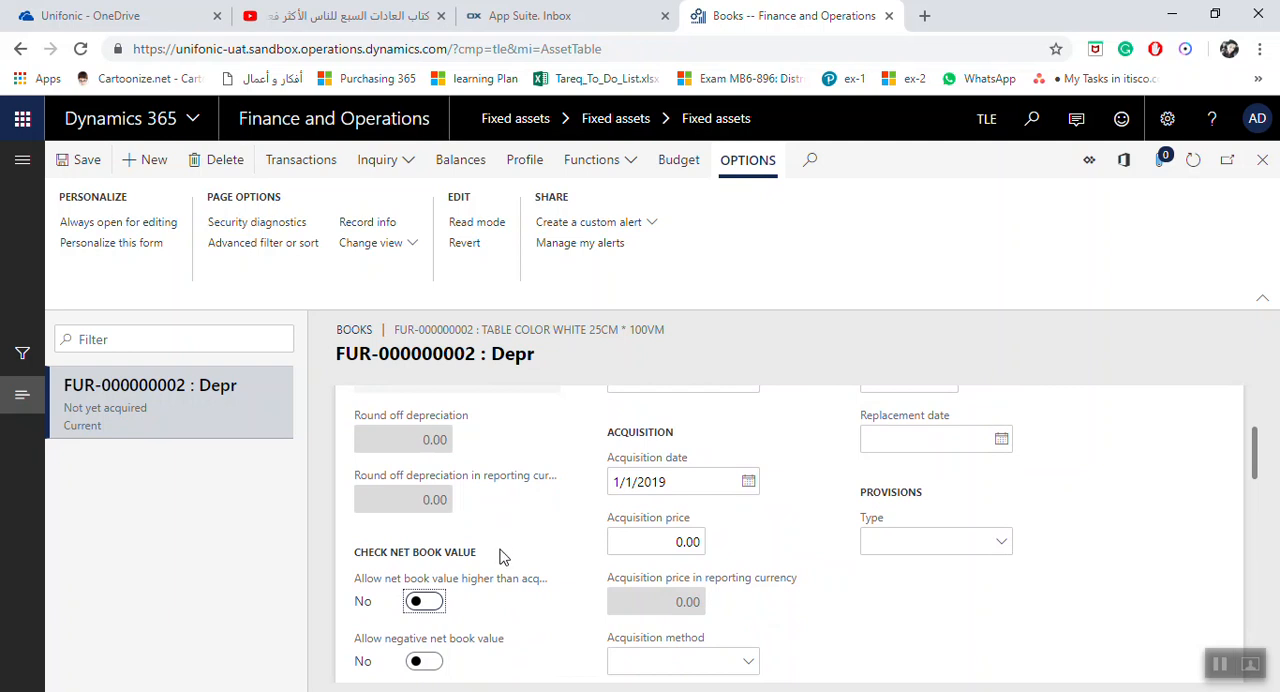
pyautogui.scroll(-1, 560, 520)
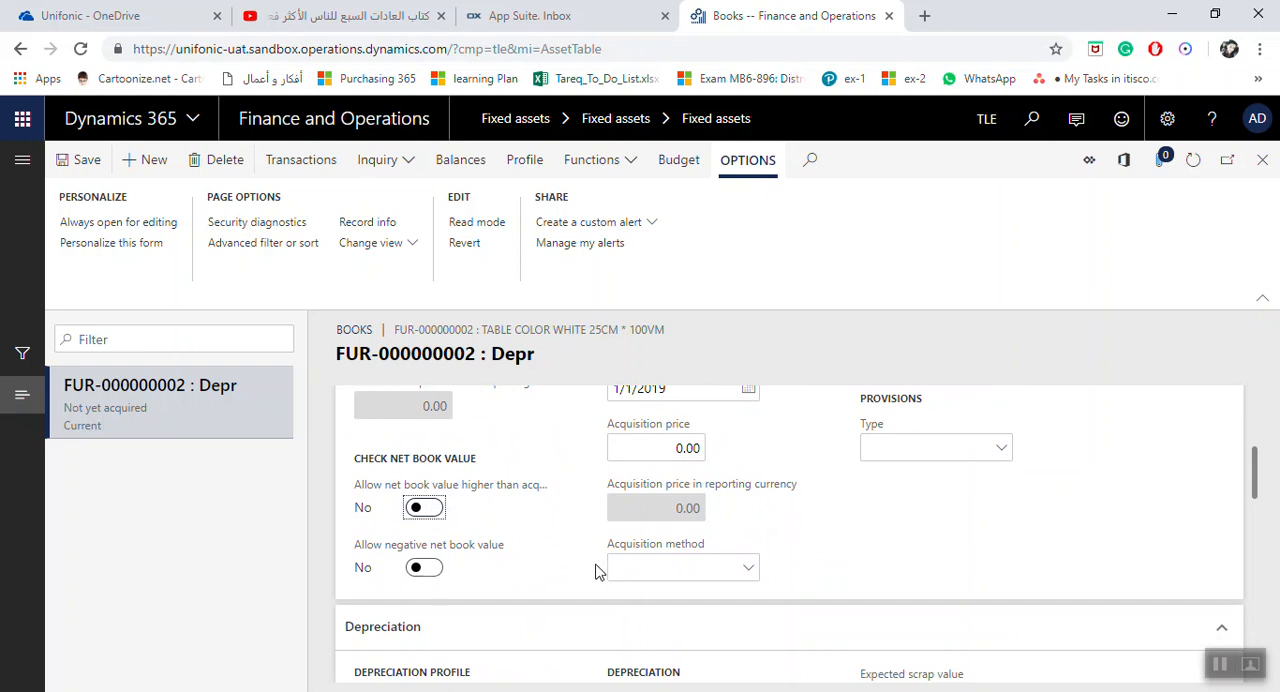
pyautogui.scroll(2, 593, 568)
pyautogui.scroll(1, 599, 565)
pyautogui.scroll(-1, 599, 564)
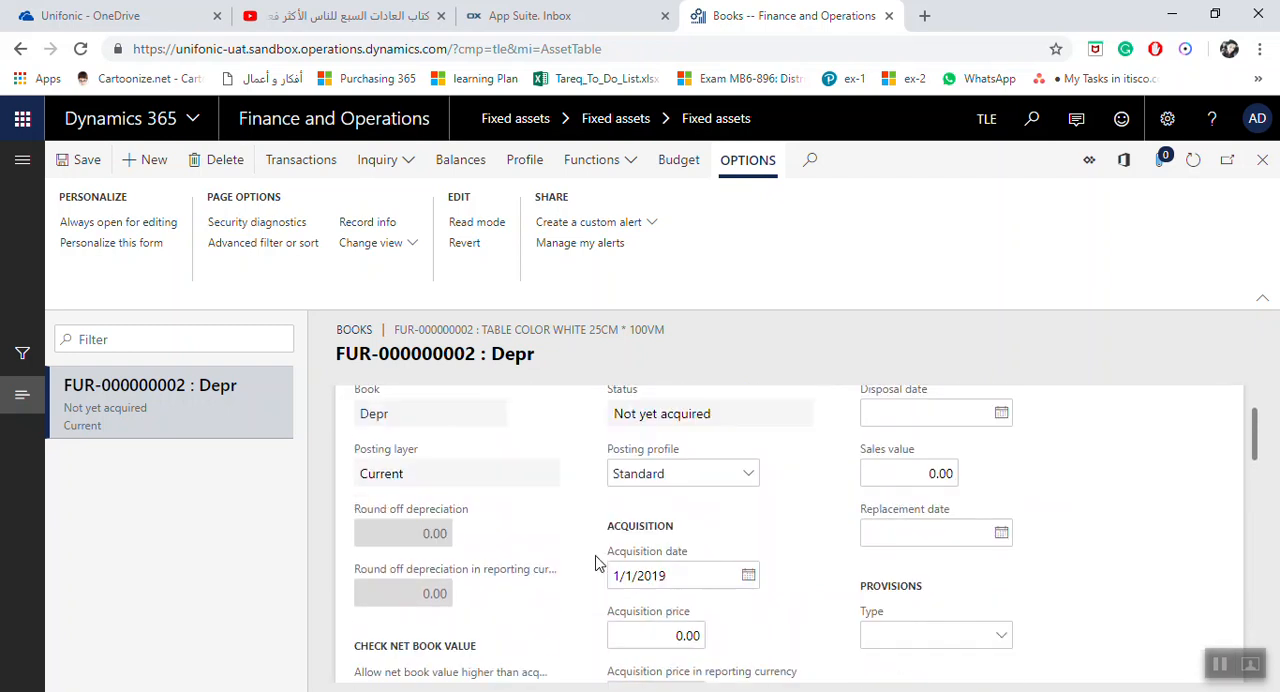
# Set the acquisition price of the Depr book to 2,500
pyautogui.scroll(-1, 595, 565)
pyautogui.click(700, 542)
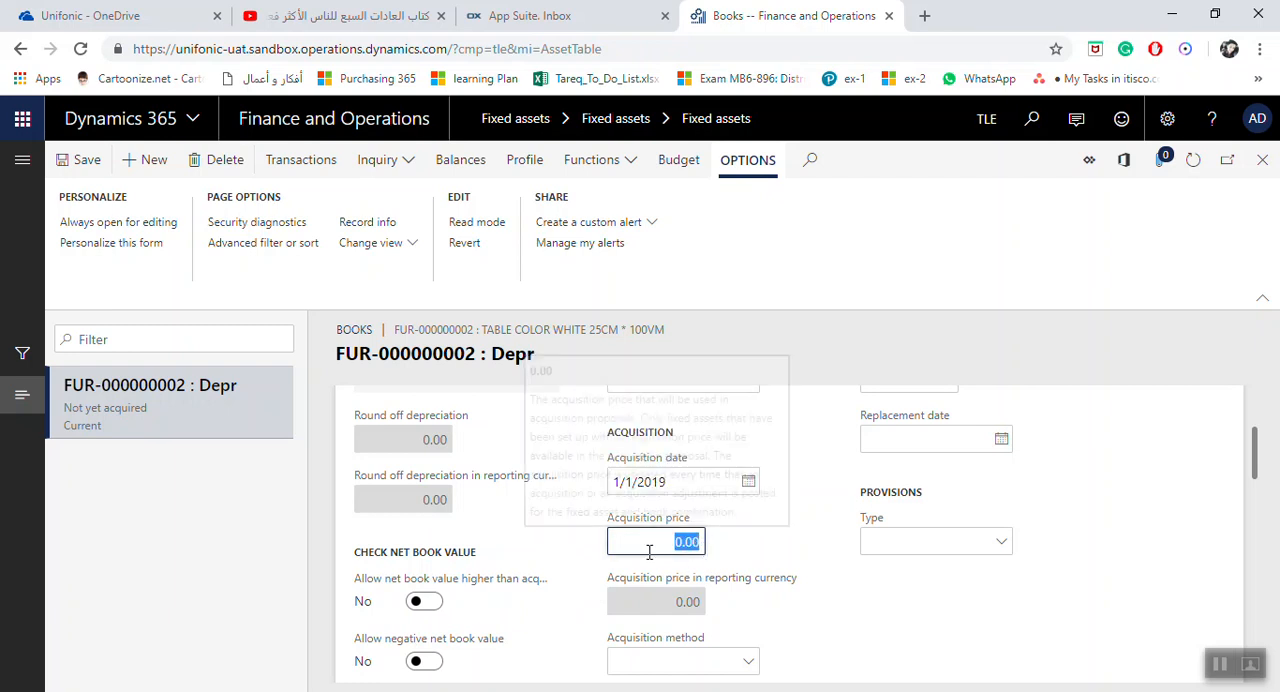
pyautogui.write('2,')
pyautogui.write('500')
pyautogui.press('Tab')
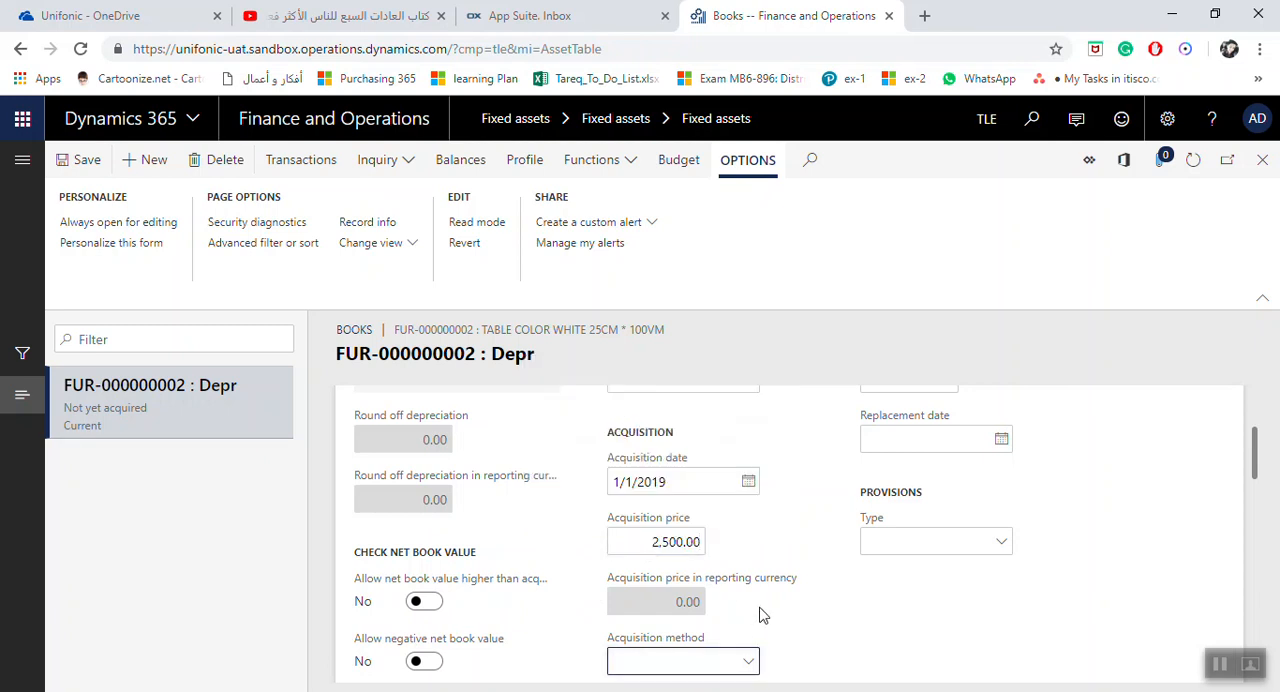
pyautogui.click(640, 548)
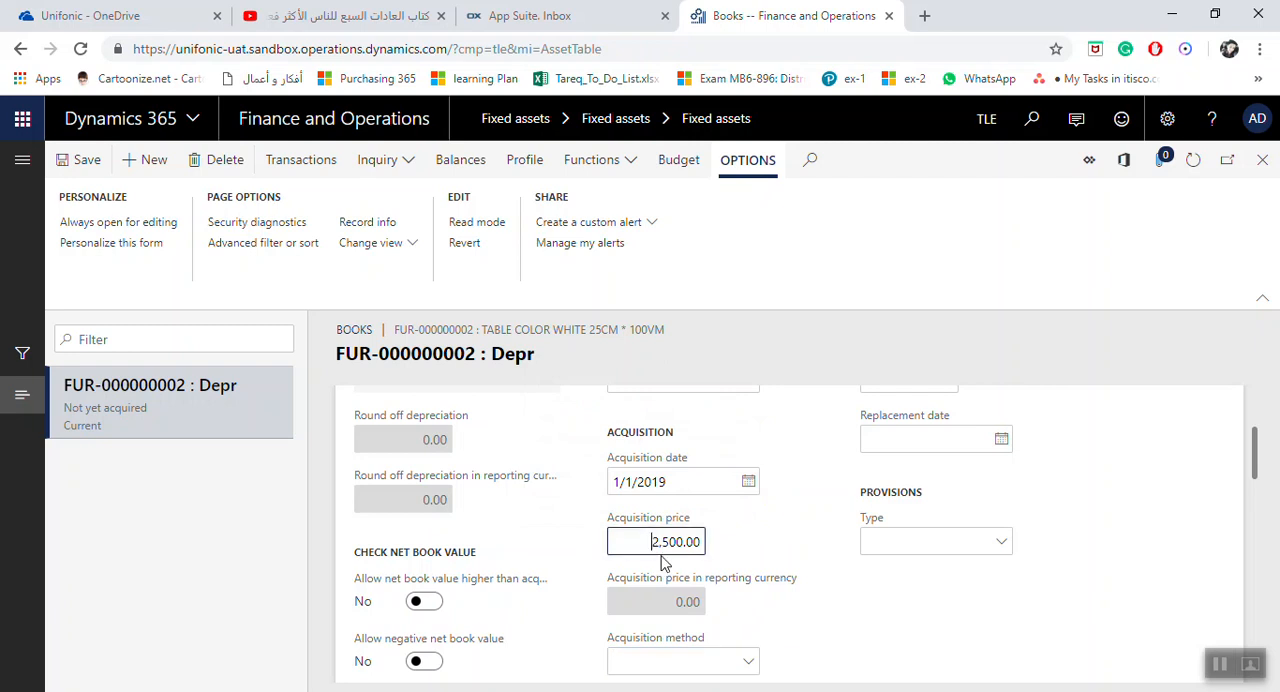
# Check the available acquisition methods for the Depr book without choosing one
pyautogui.scroll(-1, 748, 563)
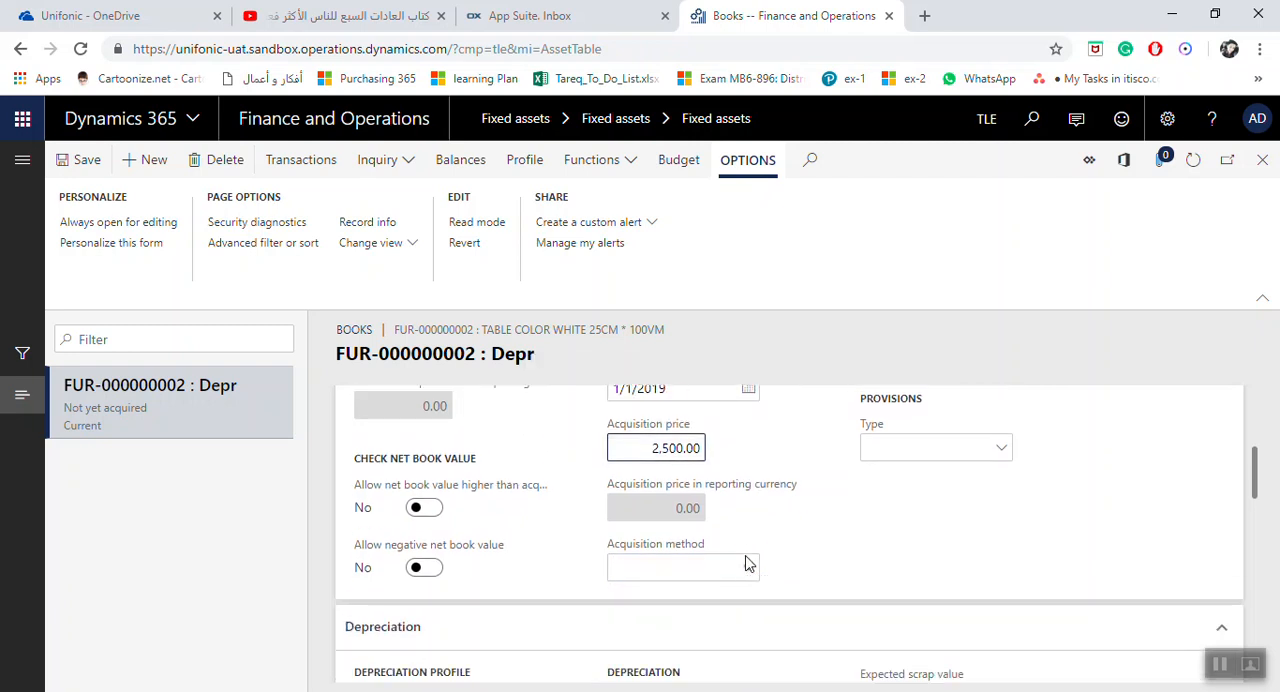
pyautogui.scroll(2, 880, 580)
pyautogui.scroll(-1, 884, 576)
pyautogui.scroll(-1, 760, 640)
pyautogui.click(756, 570)
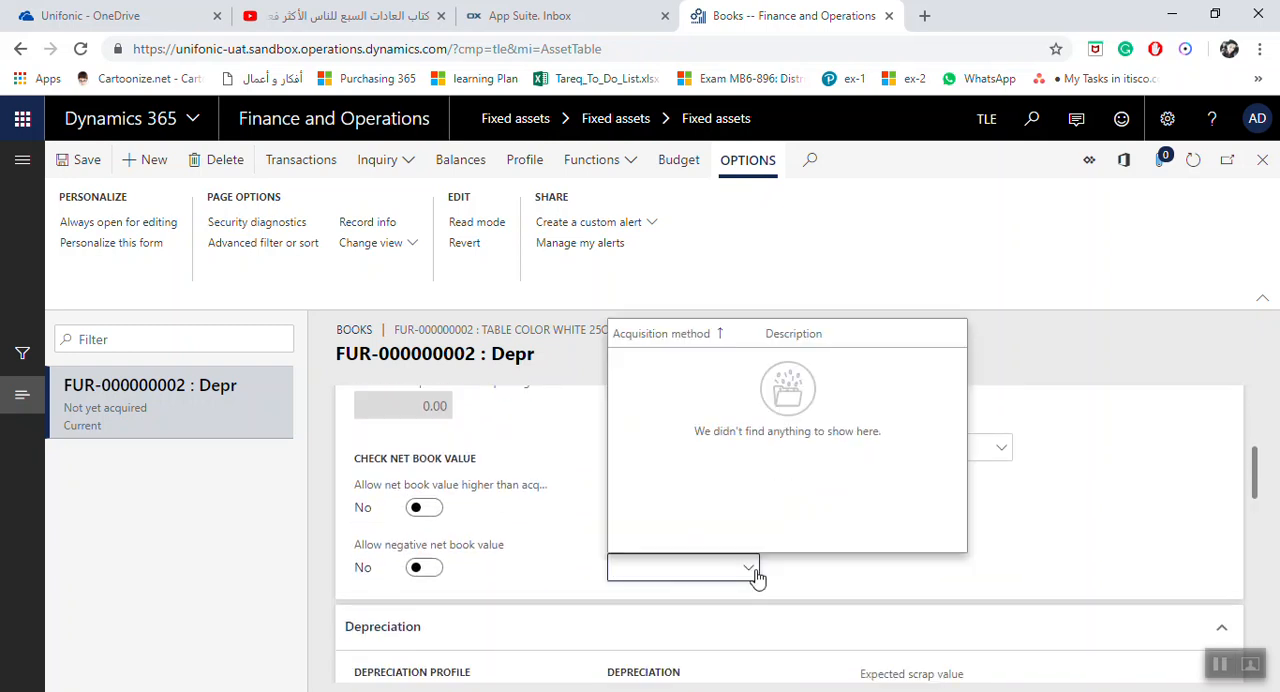
pyautogui.click(756, 570)
# Look over the book's disposal date, sales value and replacement date fields, and check the available provision types
pyautogui.scroll(5, 866, 563)
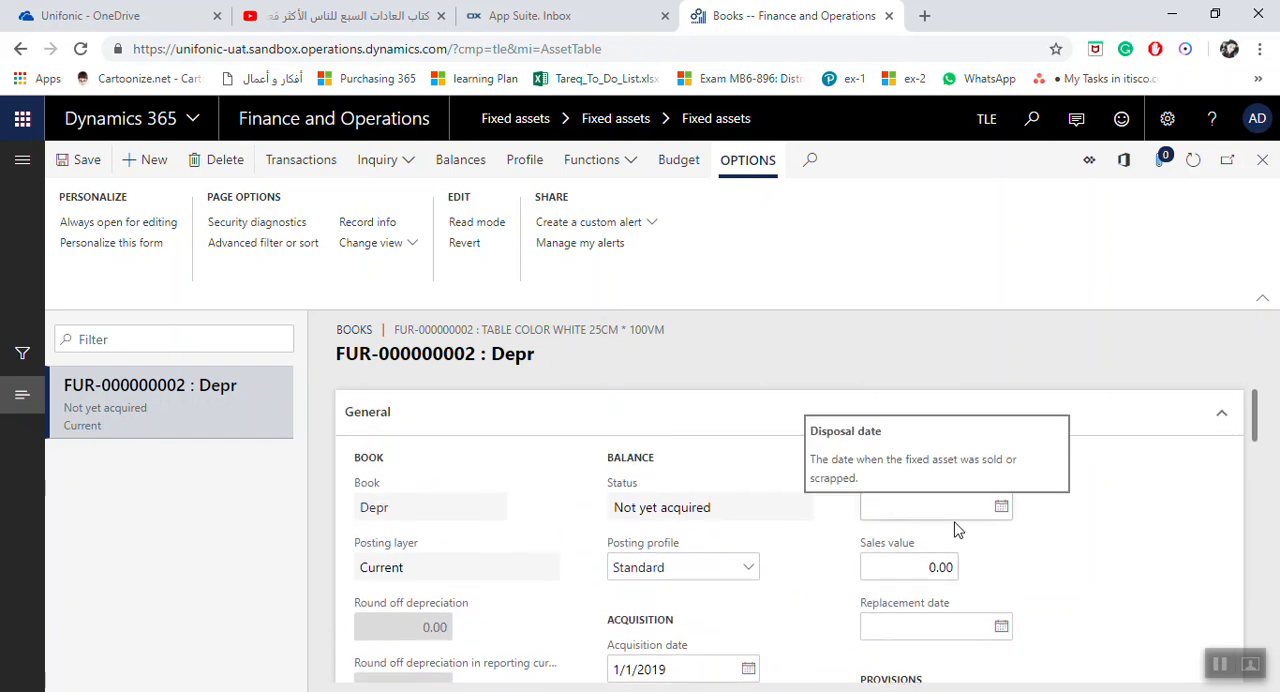
pyautogui.click(915, 508)
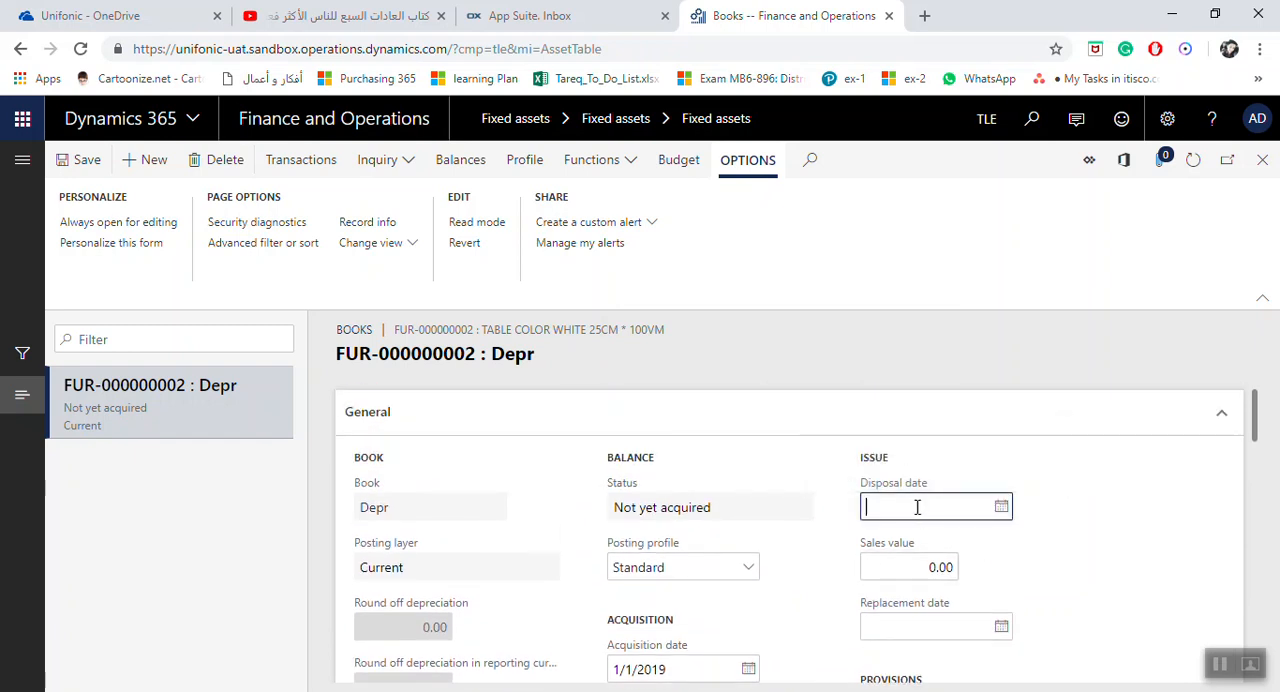
pyautogui.click(907, 572)
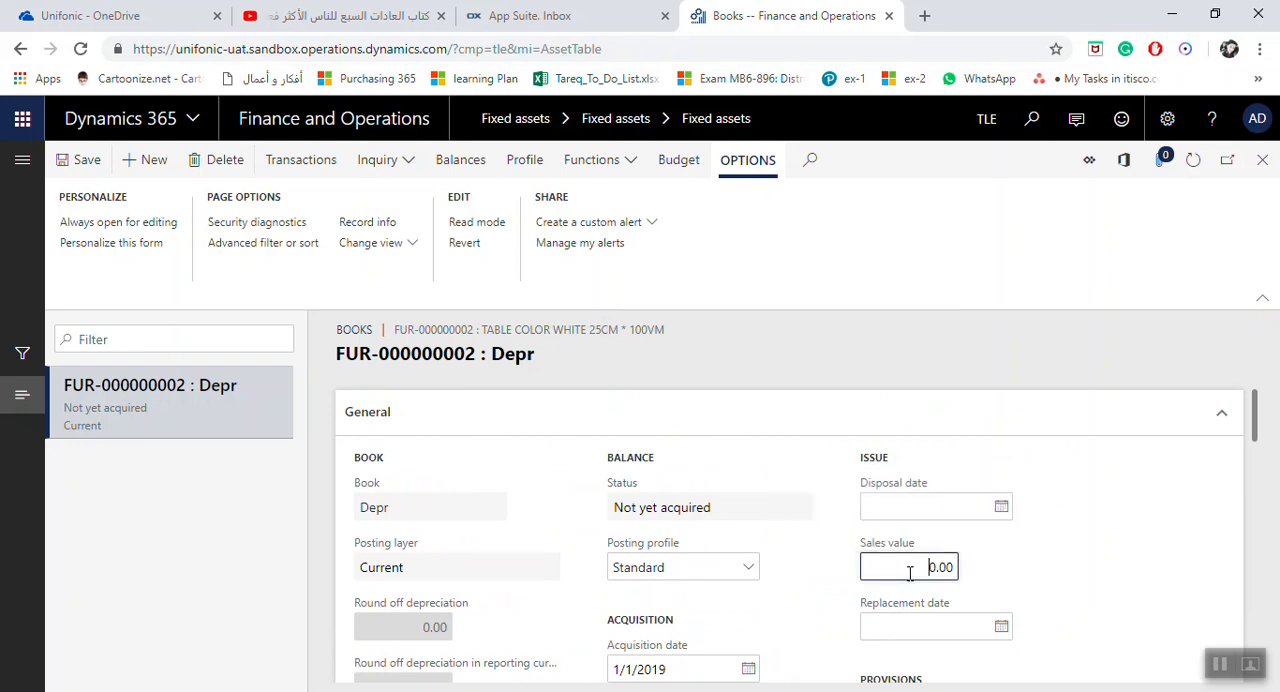
pyautogui.scroll(-1, 907, 548)
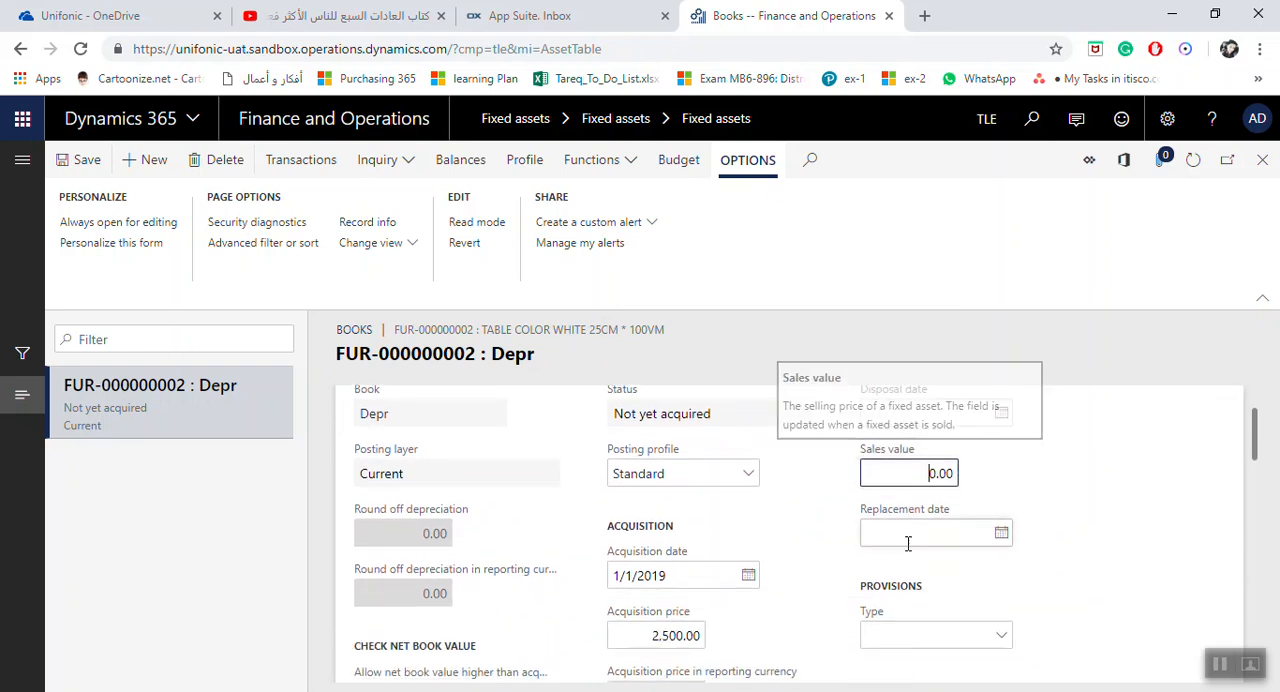
pyautogui.click(926, 538)
pyautogui.scroll(-1, 926, 538)
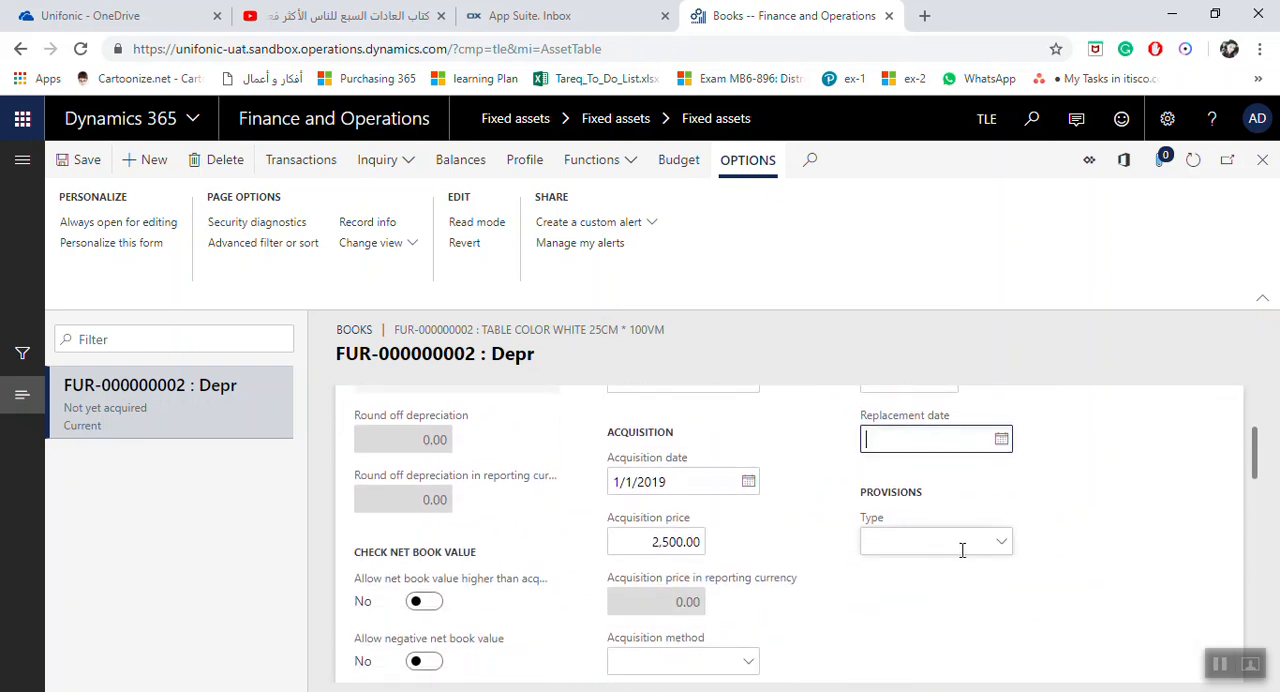
pyautogui.click(999, 548)
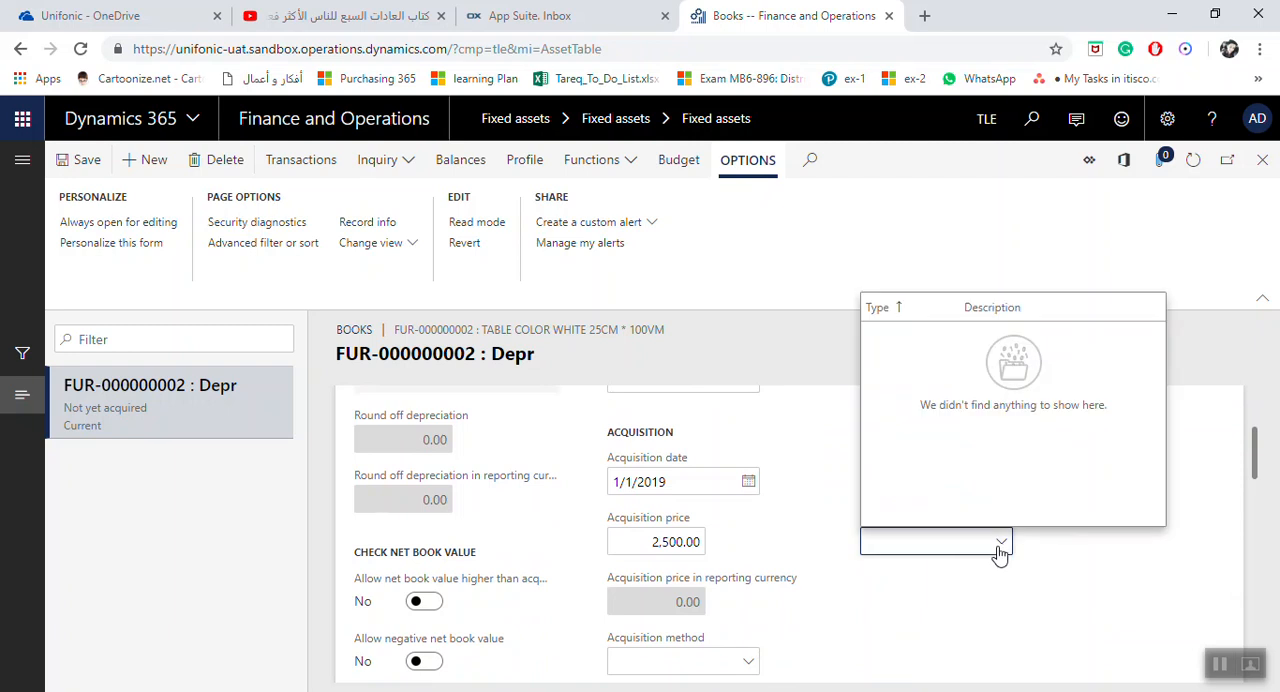
pyautogui.click(941, 540)
# Set the service life in the Depr book's Depreciation section to 5
pyautogui.scroll(-1, 814, 546)
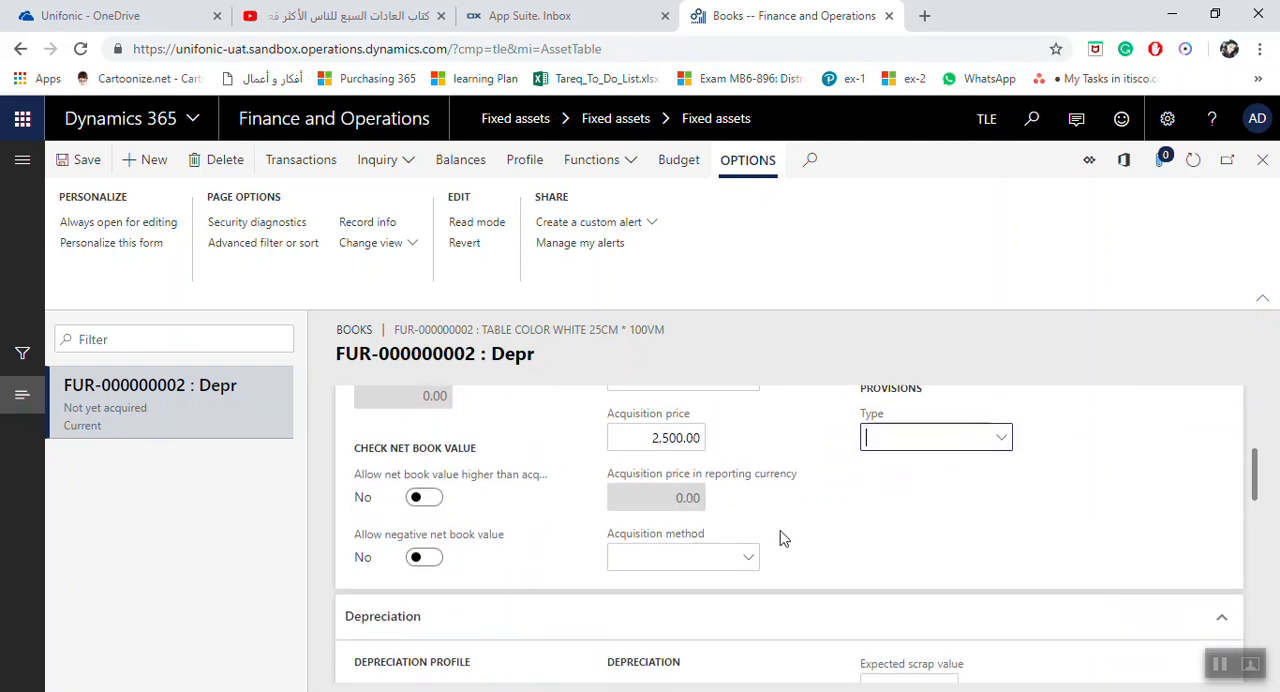
pyautogui.scroll(-1, 784, 538)
pyautogui.scroll(-1, 781, 539)
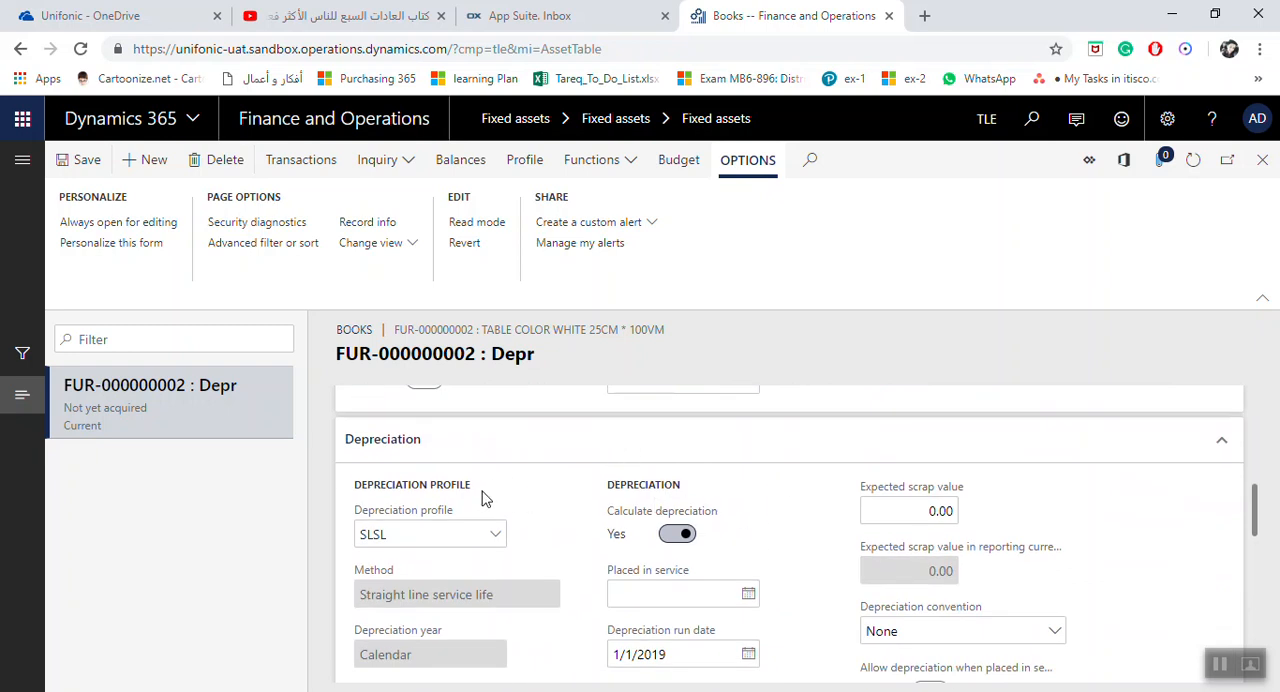
pyautogui.scroll(-1, 480, 558)
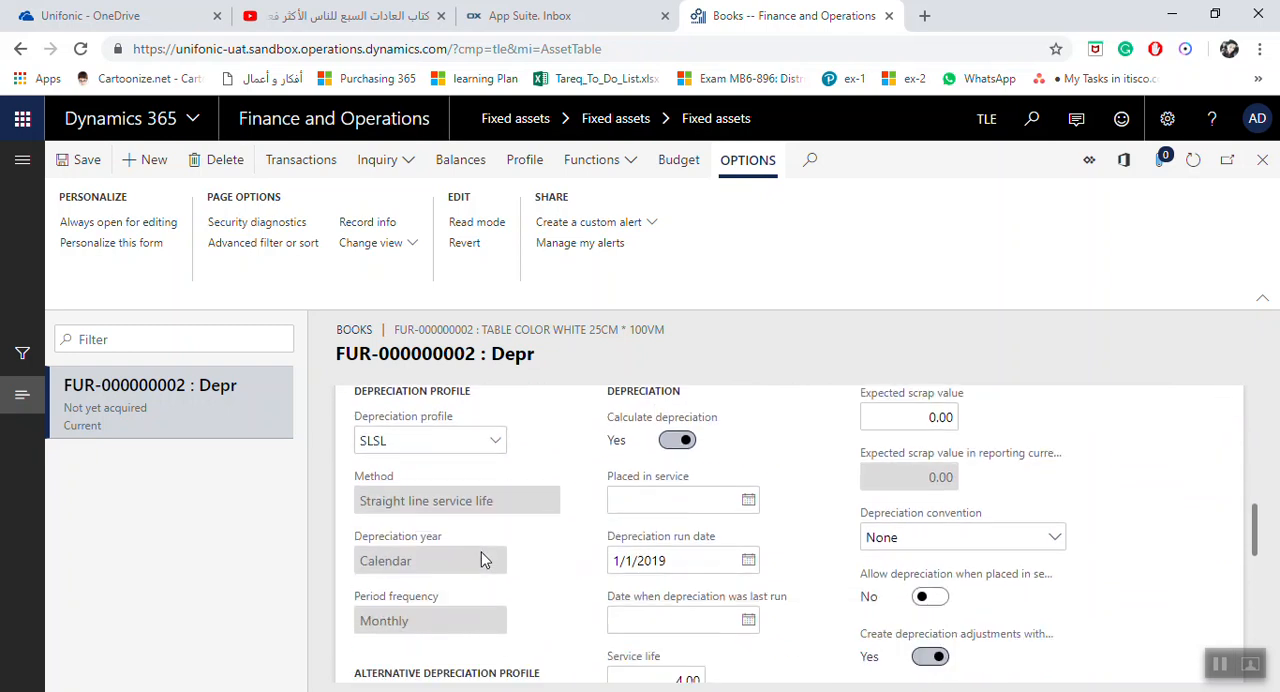
pyautogui.scroll(-2, 480, 558)
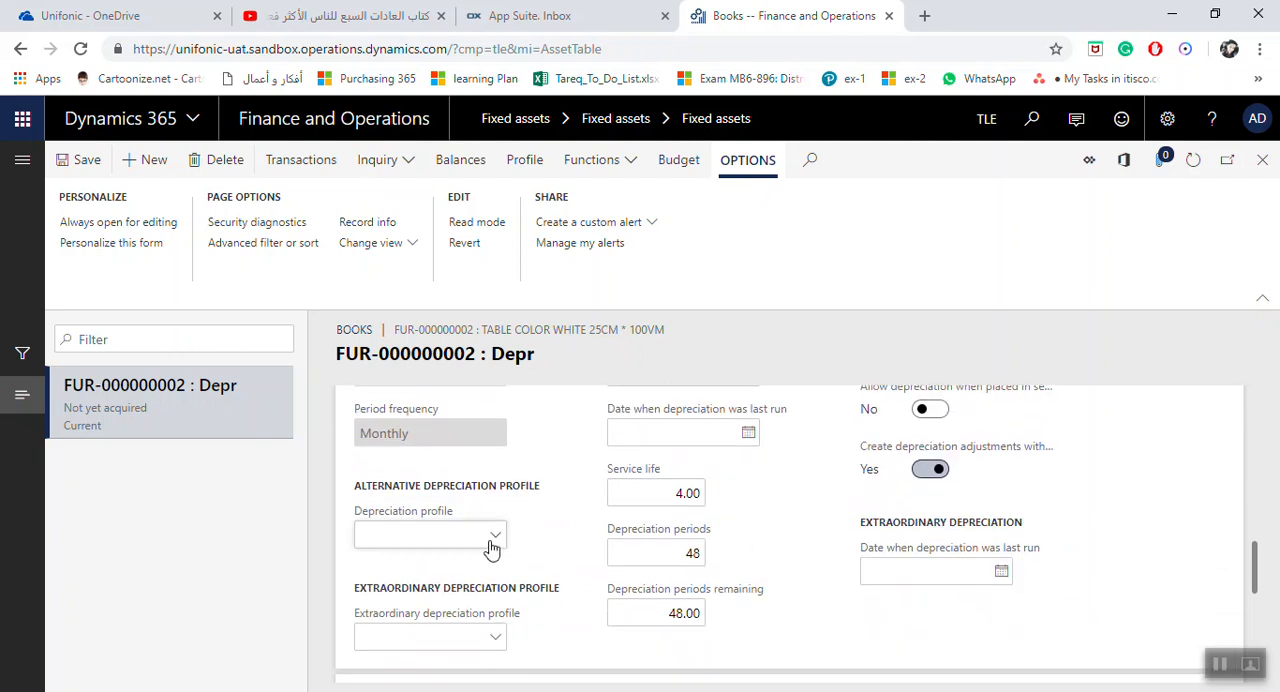
pyautogui.scroll(1, 640, 570)
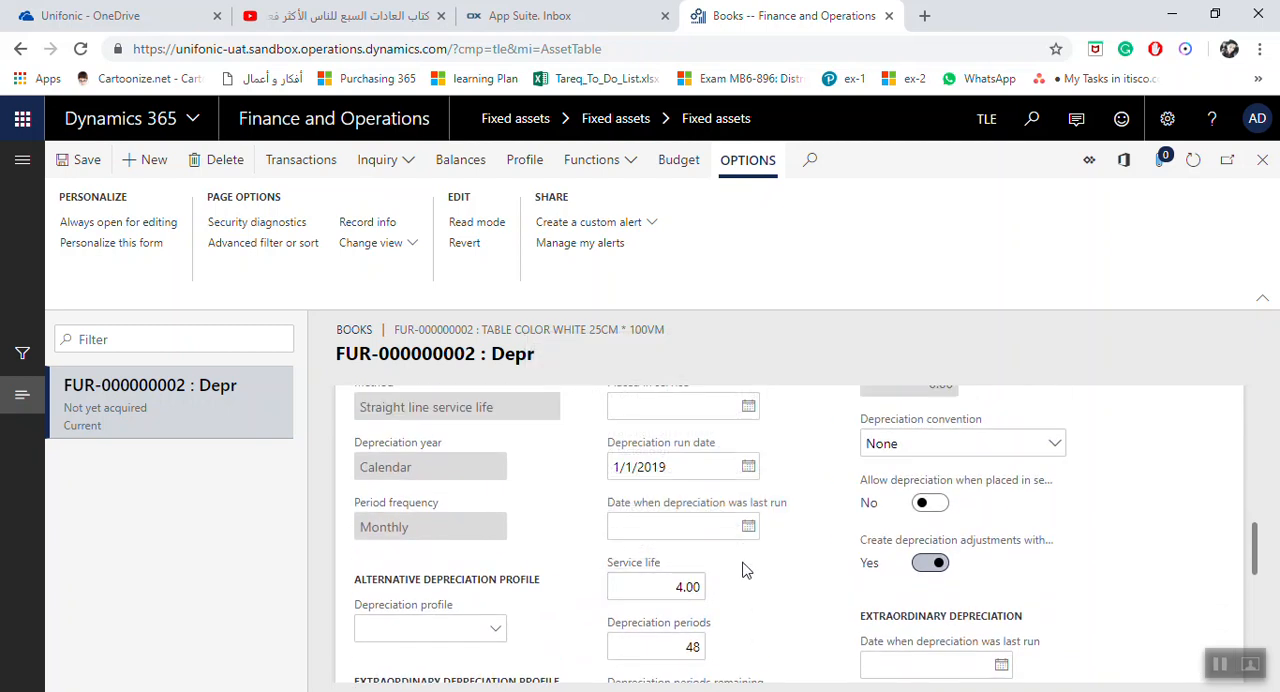
pyautogui.click(665, 594)
pyautogui.moveTo(657, 594); pyautogui.dragTo(693, 590)
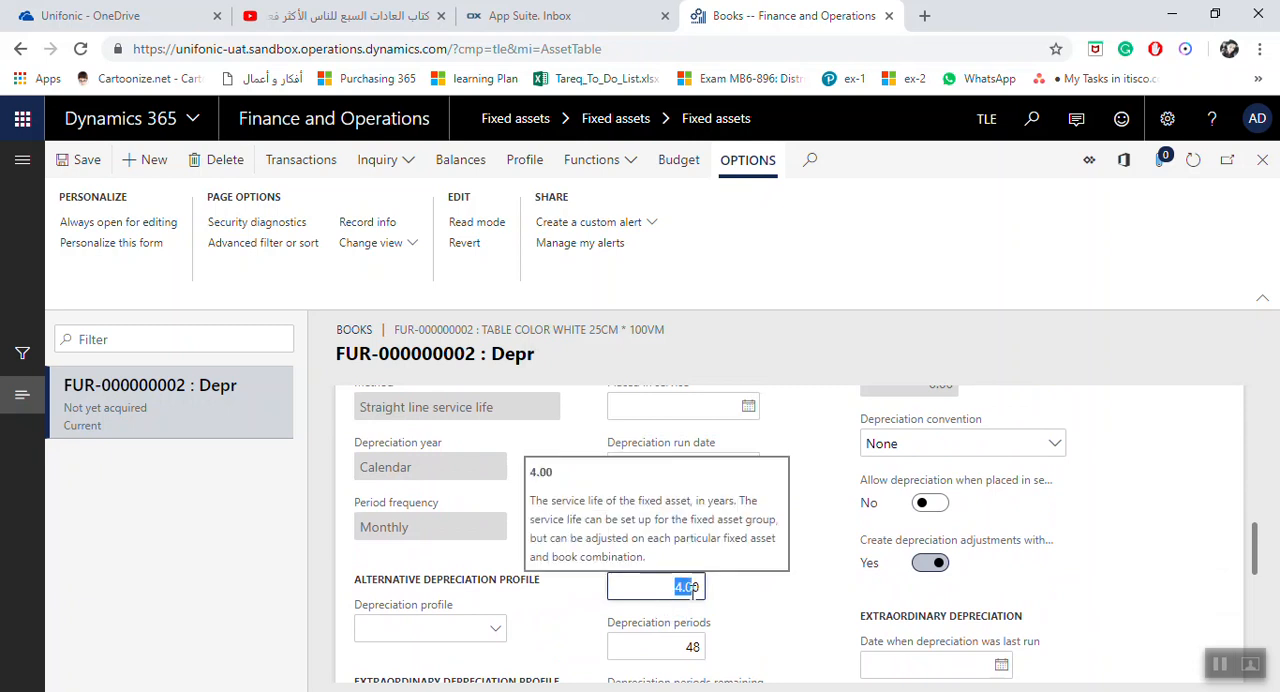
pyautogui.click(647, 589)
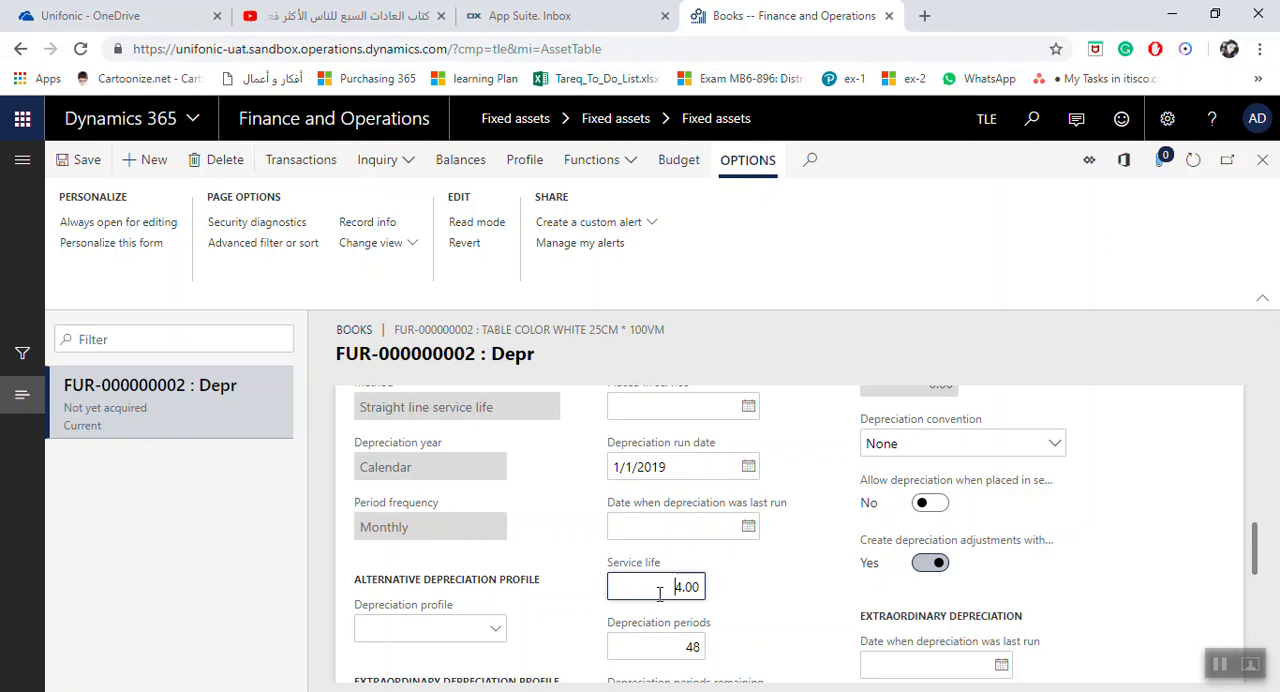
pyautogui.moveTo(662, 594); pyautogui.dragTo(698, 598)
pyautogui.write('5')
pyautogui.press('Tab')
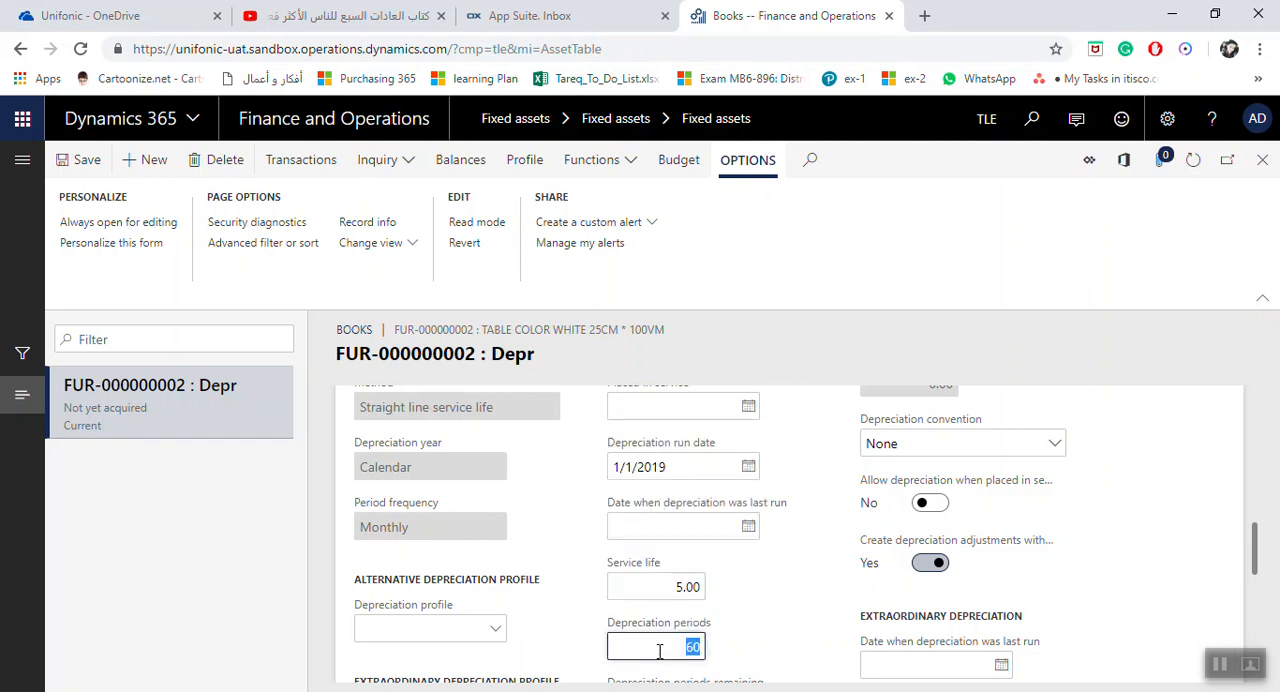
# Review the Depr book's depreciation periods, expected scrap value, run date, convention and depreciation adjustment options
pyautogui.scroll(-1, 728, 606)
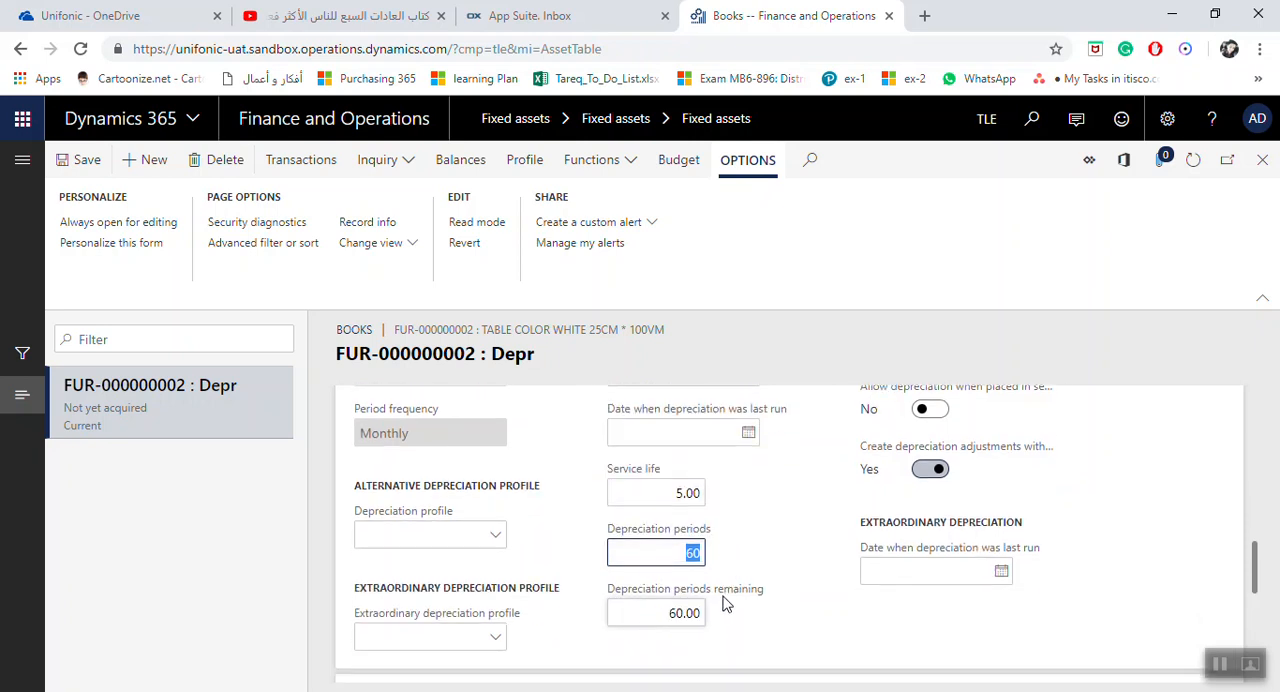
pyautogui.scroll(3, 722, 622)
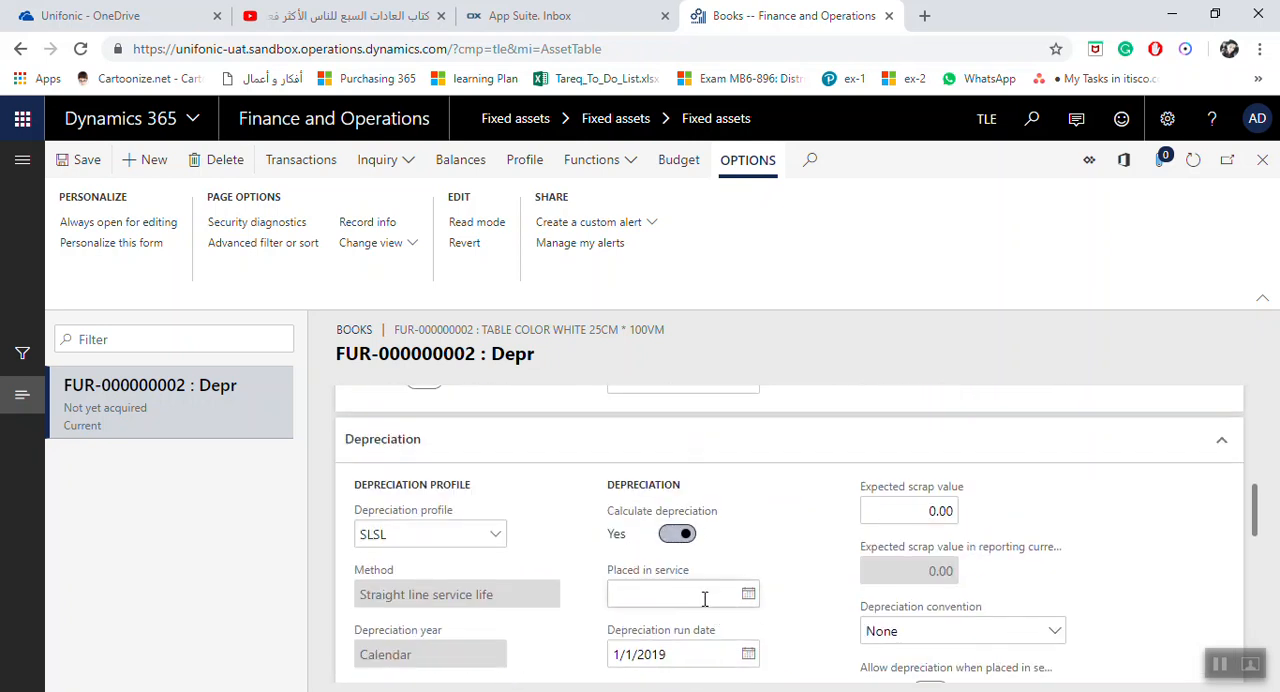
pyautogui.click(919, 515)
pyautogui.click(687, 654)
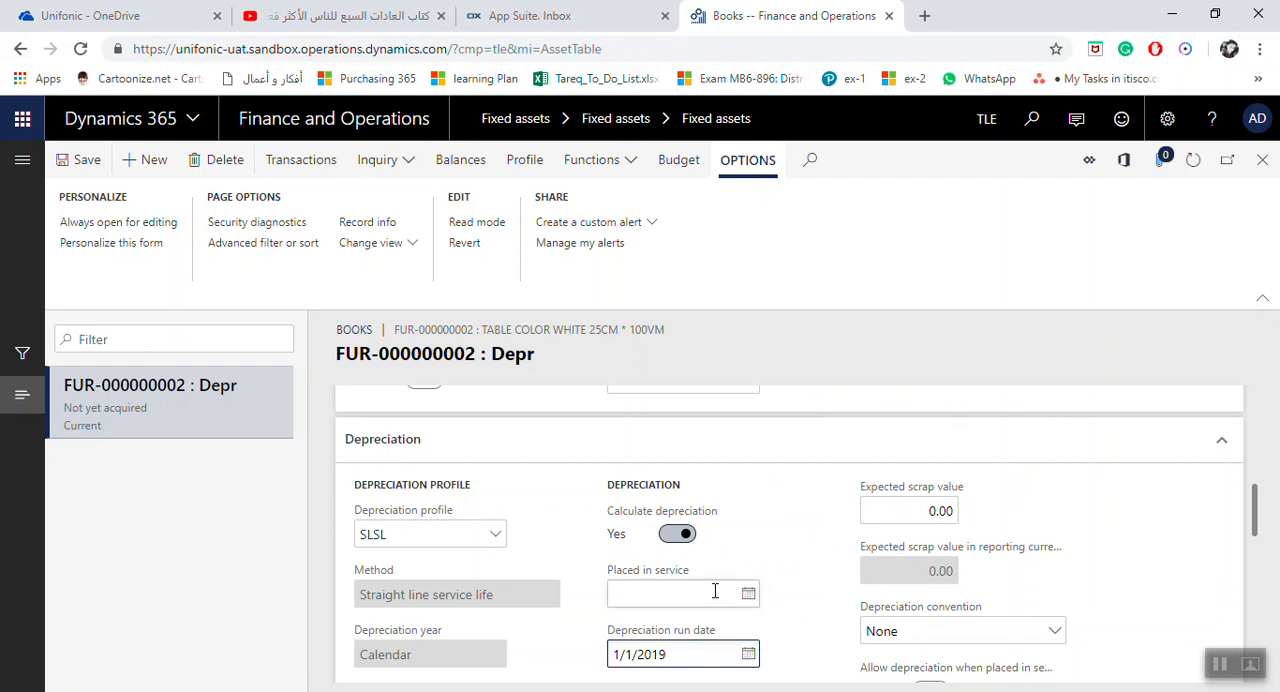
pyautogui.scroll(-1, 715, 605)
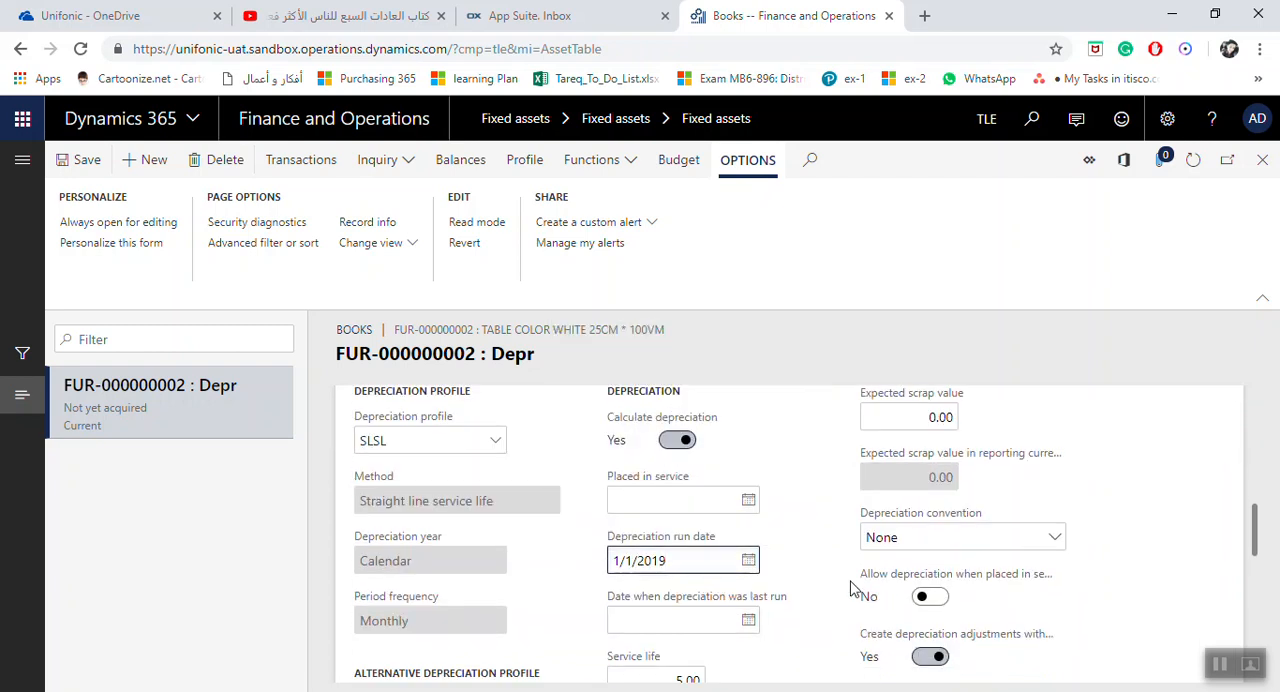
pyautogui.scroll(-1, 698, 585)
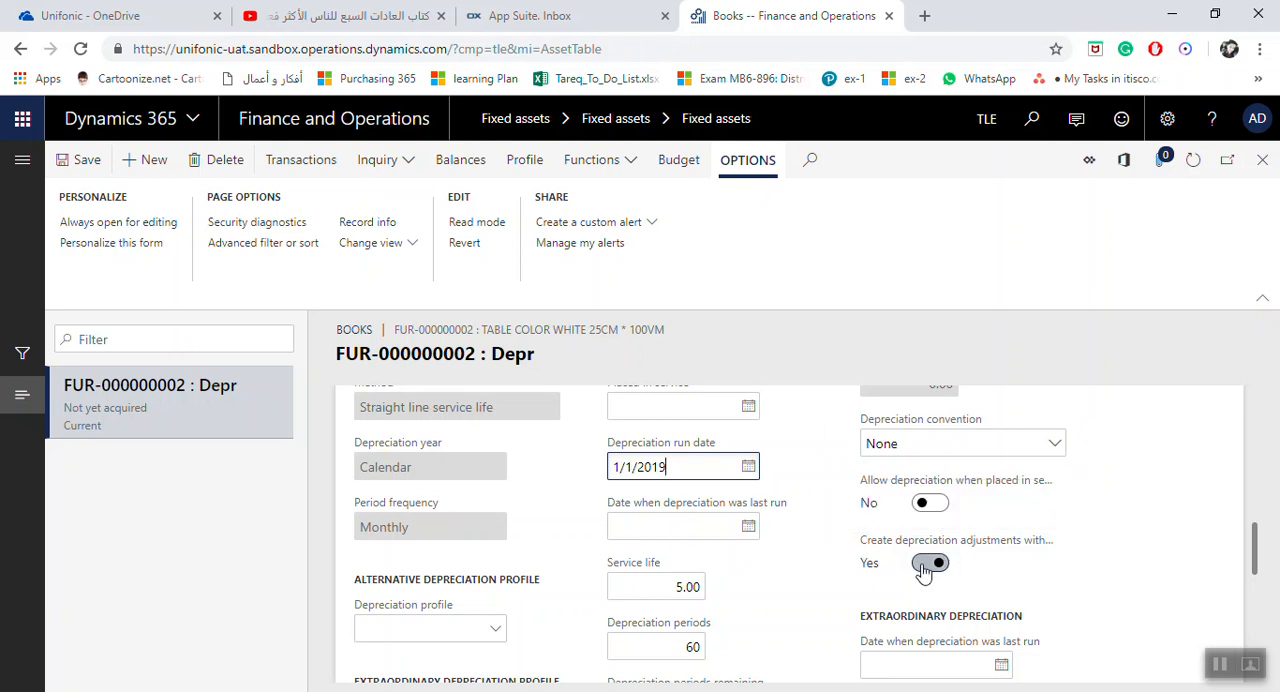
# Set the book's default financial dimensions to function General and administration and department 00000002 (Accounting)
pyautogui.scroll(-3, 729, 523)
pyautogui.scroll(-3, 729, 523)
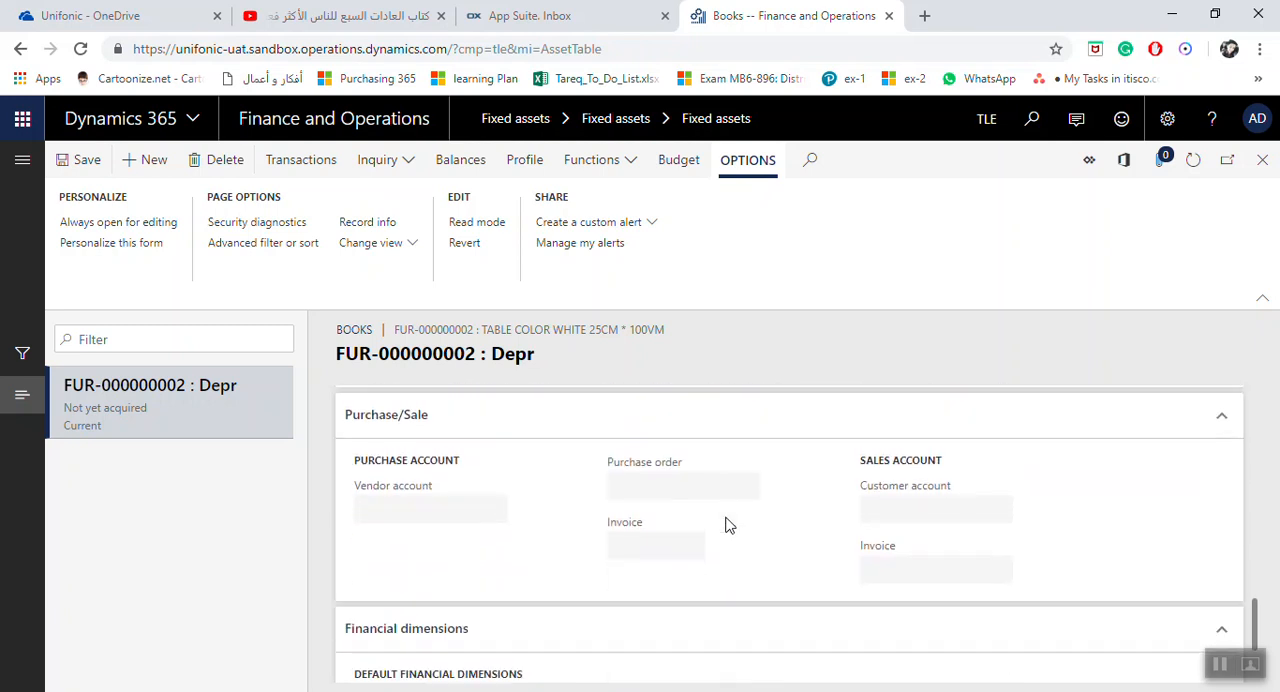
pyautogui.click(550, 652)
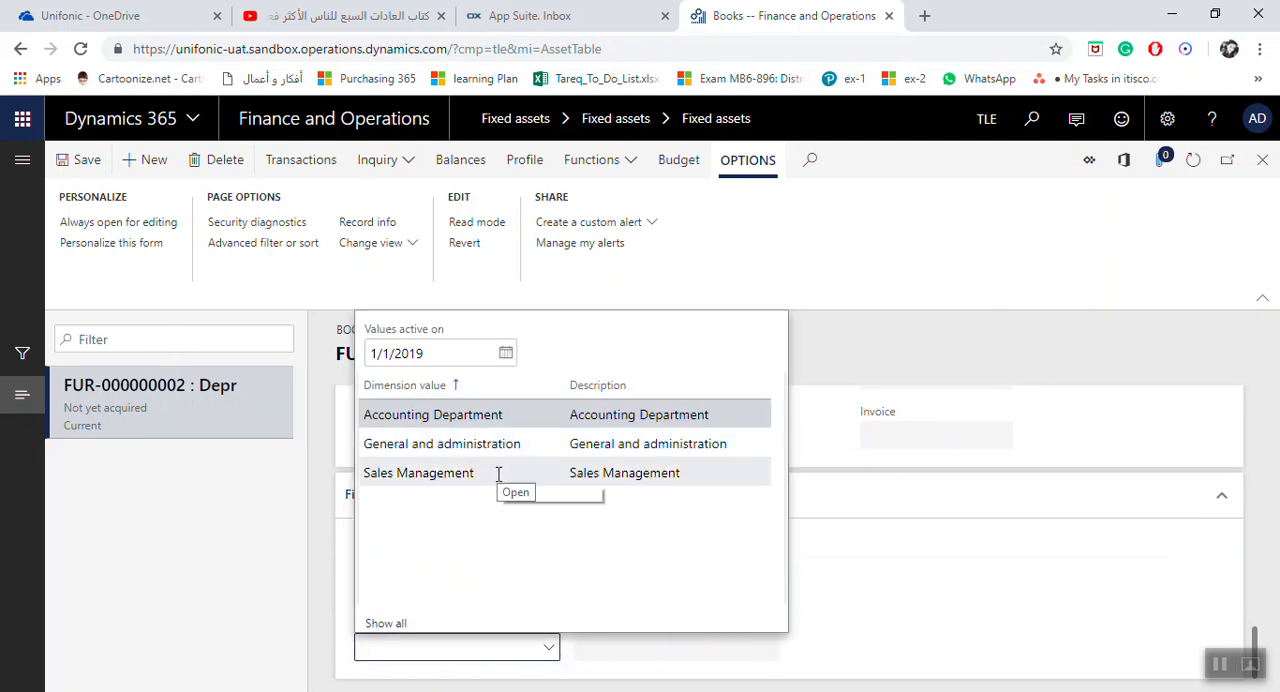
pyautogui.press('Down')
pyautogui.press('Return')
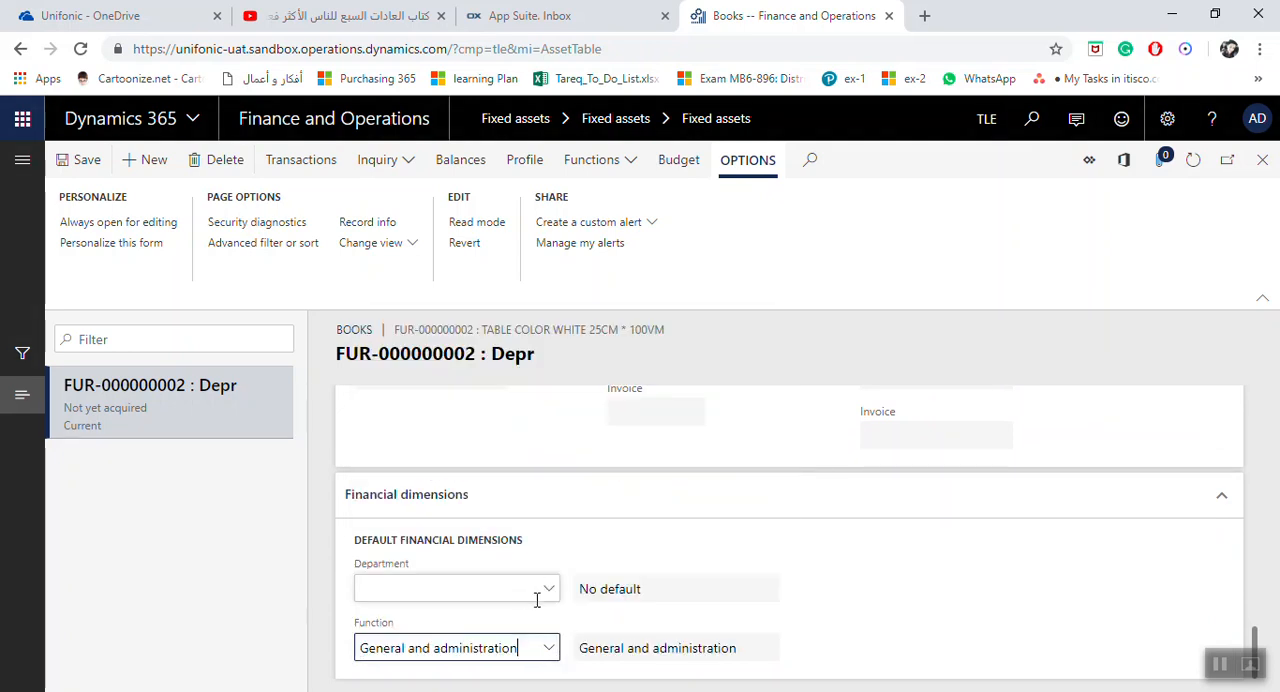
pyautogui.click(550, 592)
pyautogui.click(474, 397)
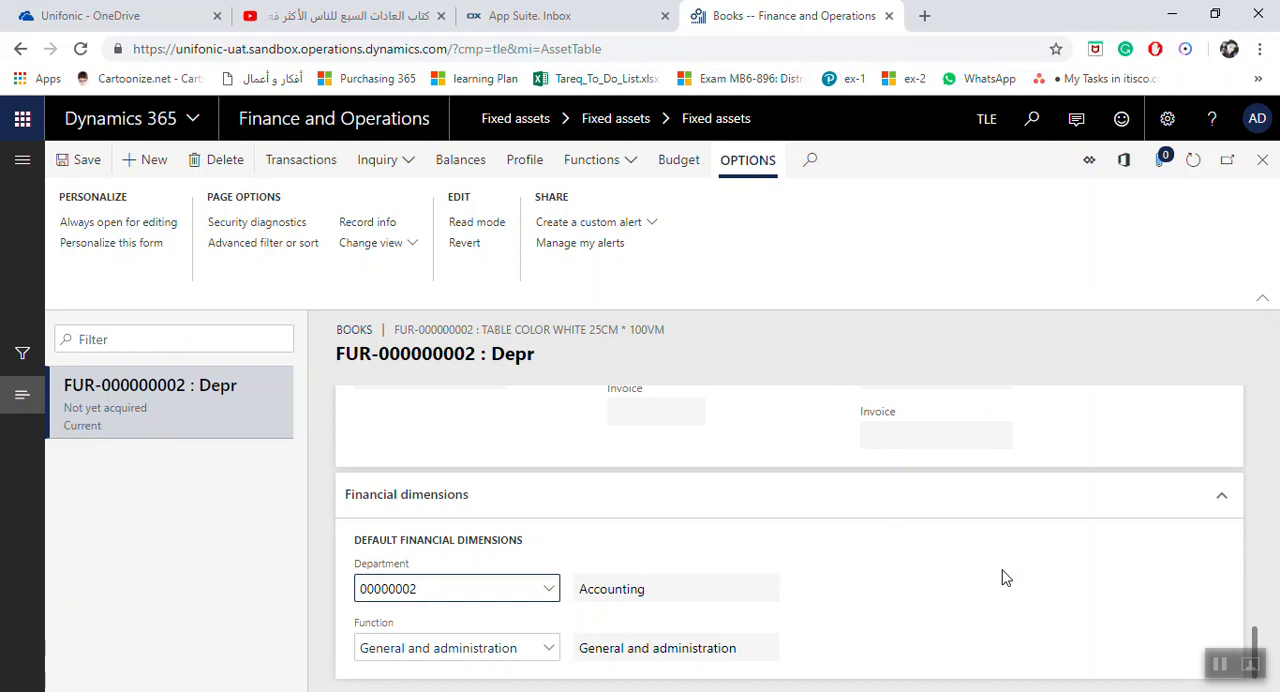
# Save the Depr book, giving New Asset as the reason code for the service life and depreciation periods change
pyautogui.click(80, 160)
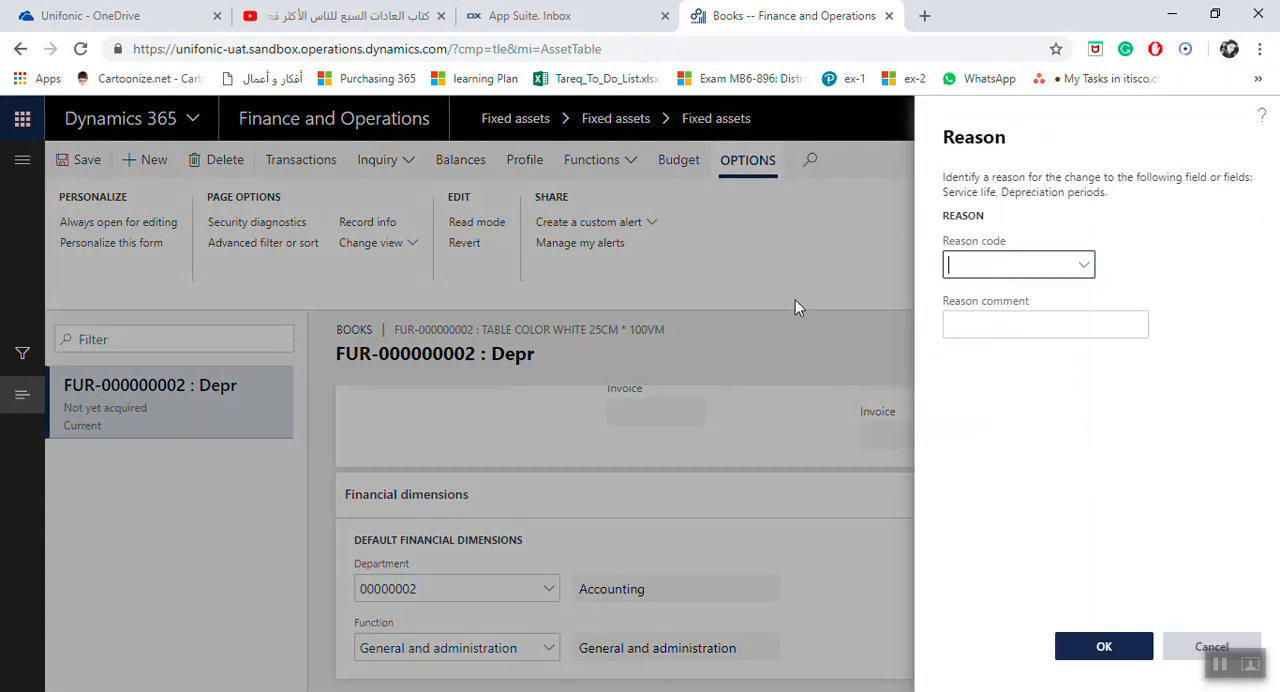
pyautogui.click(1086, 268)
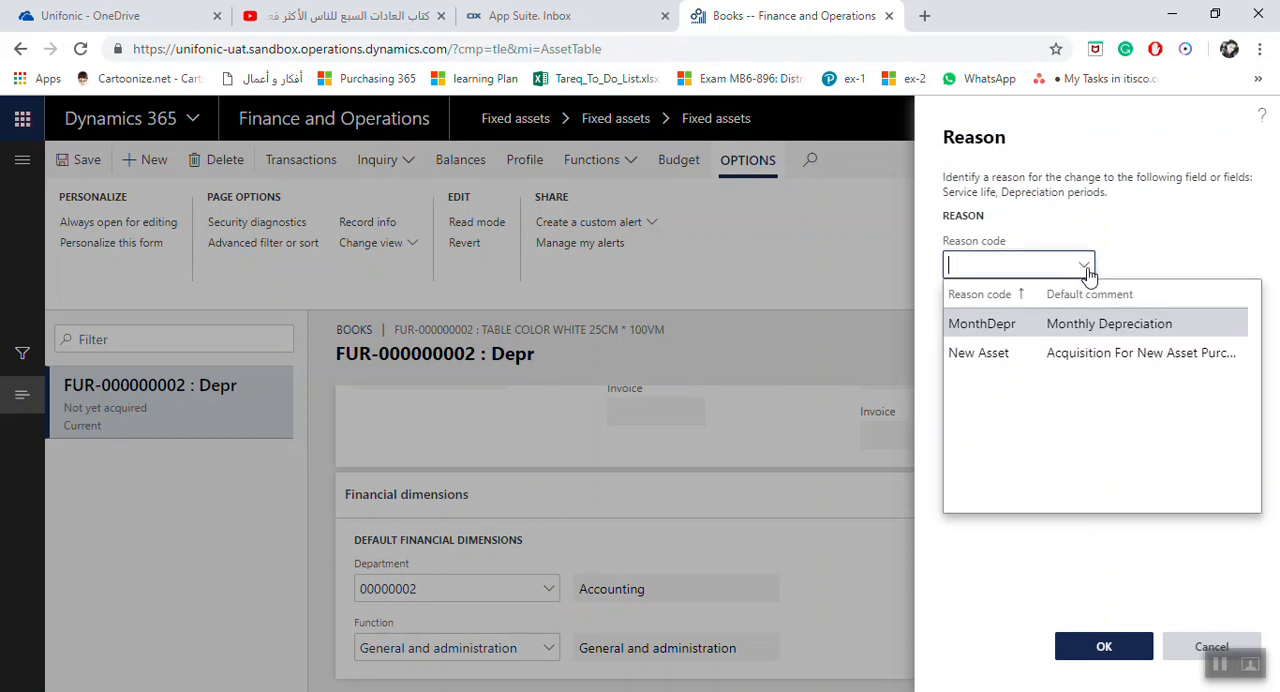
pyautogui.click(1011, 362)
pyautogui.click(1068, 327)
pyautogui.moveTo(998, 332); pyautogui.dragTo(1148, 332)
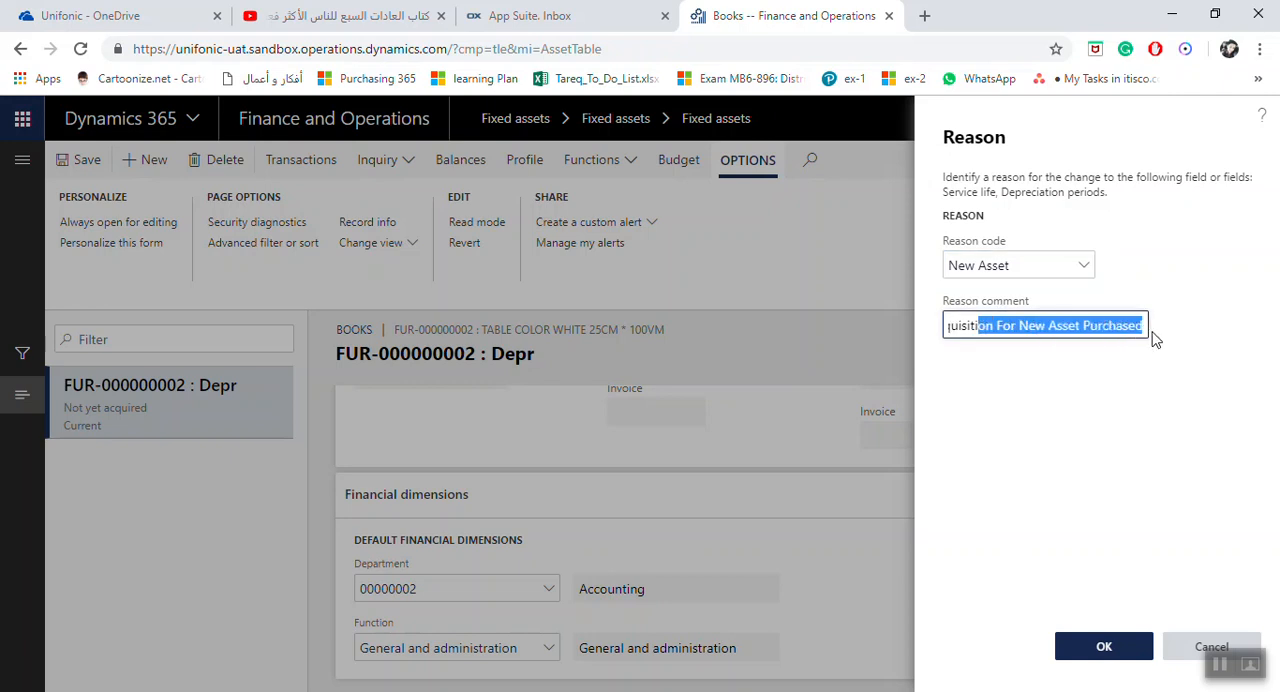
pyautogui.click(1104, 646)
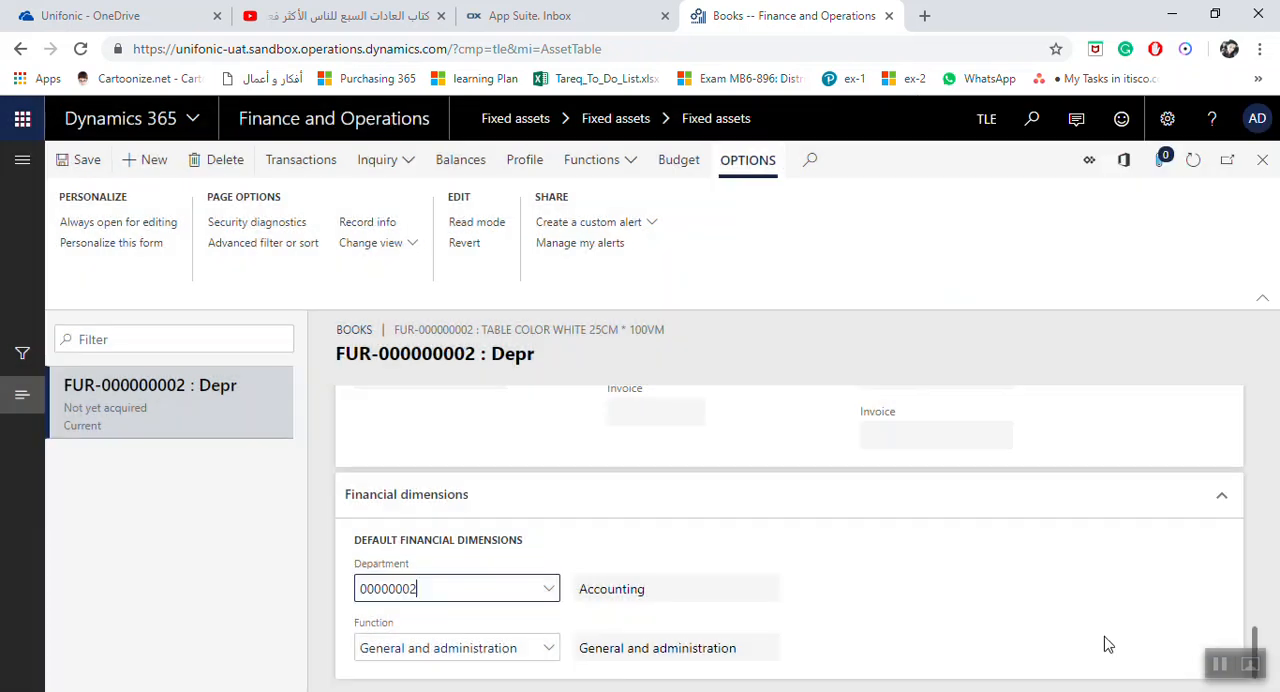
# Close the white table's book, its asset record and the fixed assets list to return to the dashboard
pyautogui.click(1262, 160)
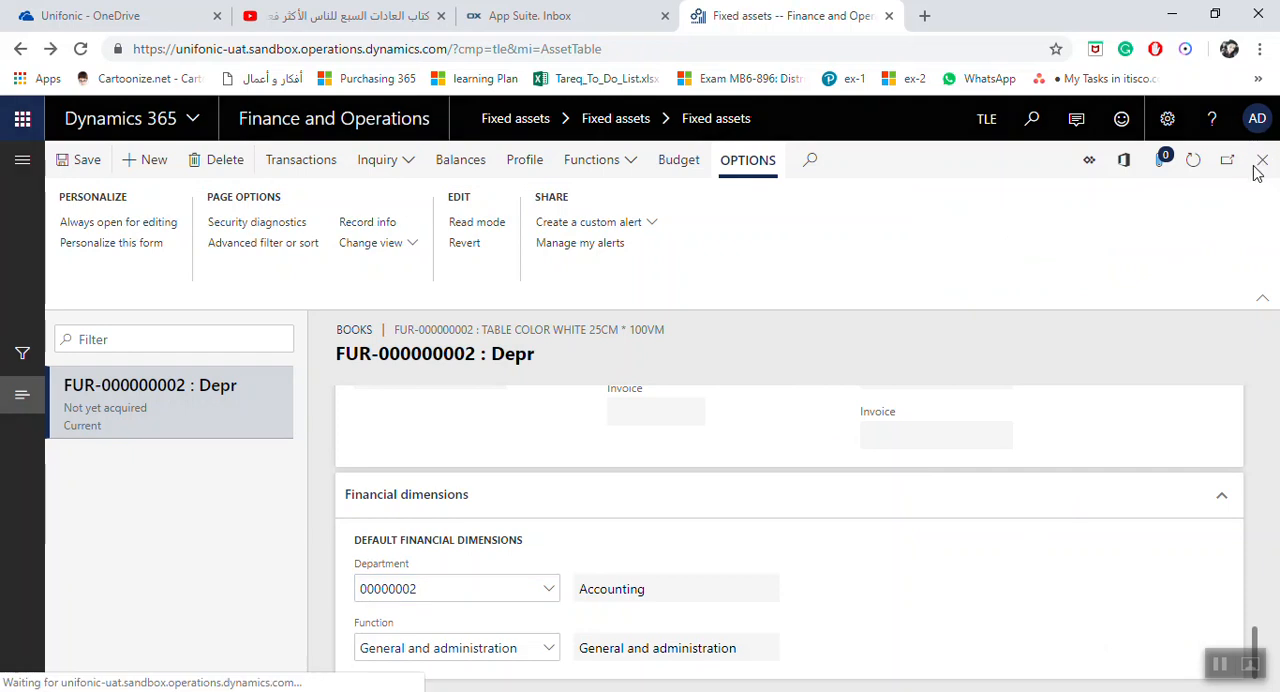
pyautogui.scroll(-10, 434, 455)
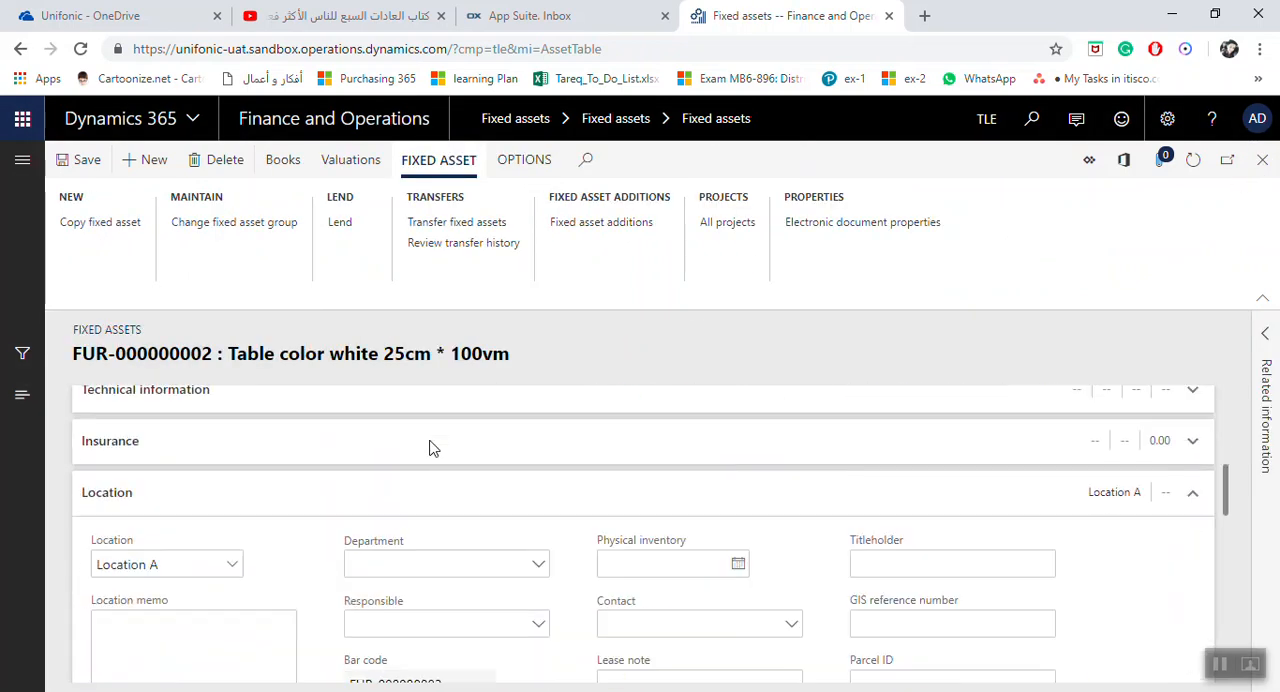
pyautogui.scroll(10, 451, 466)
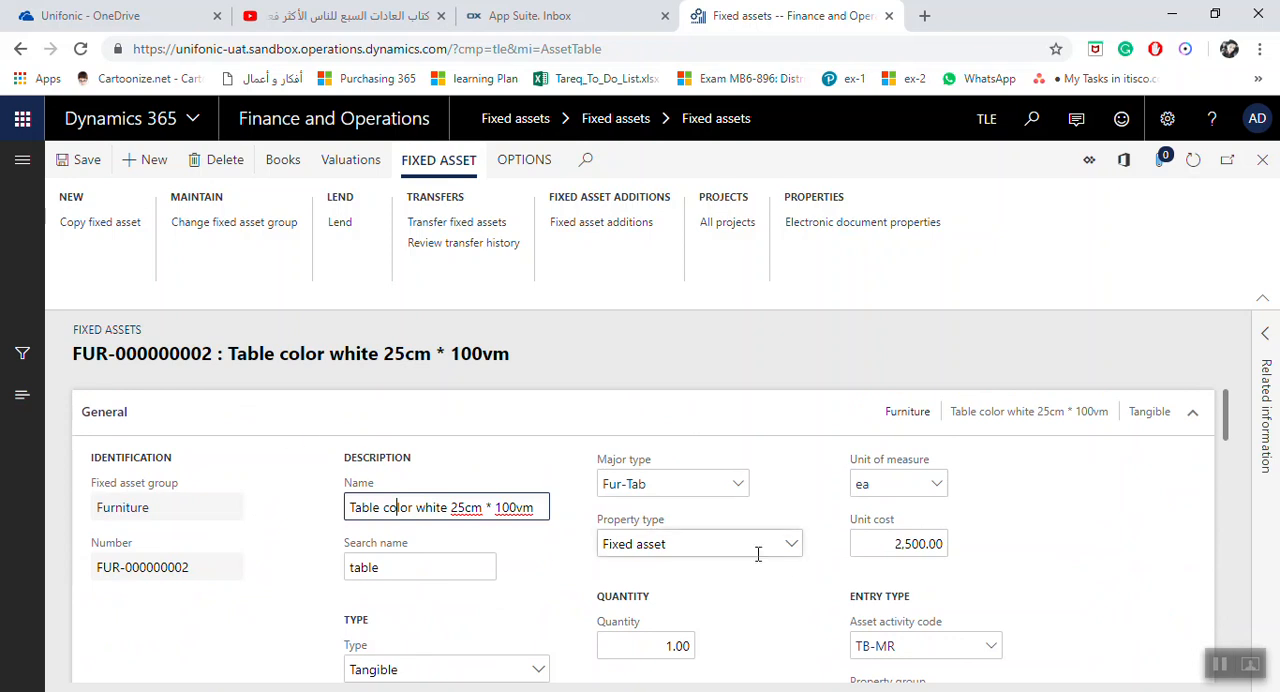
pyautogui.click(1262, 160)
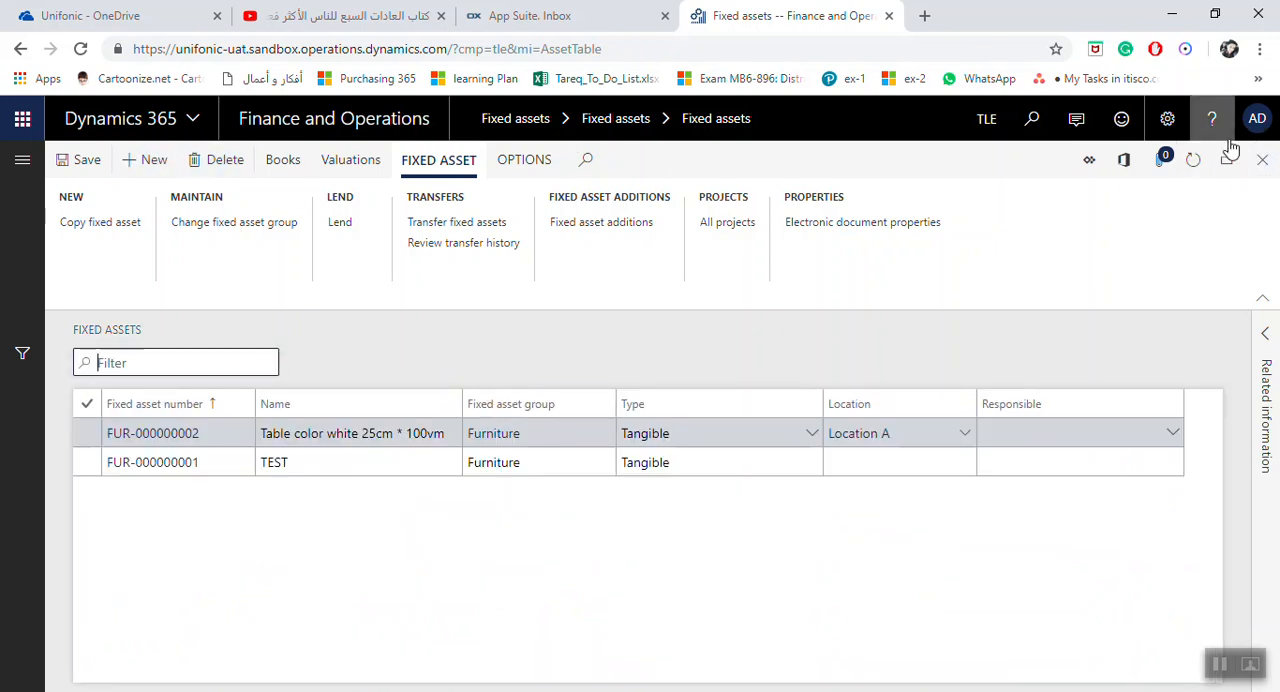
pyautogui.click(1260, 160)
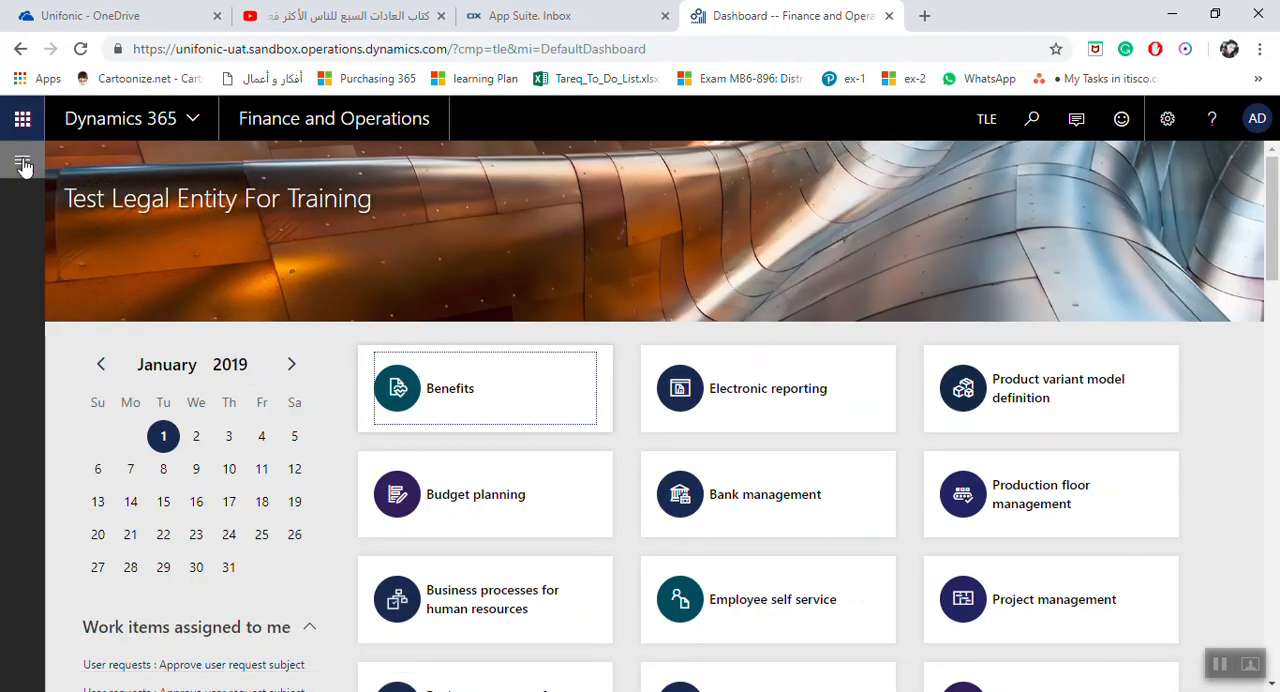
# Open the TEST asset from the Fixed assets module's asset list and review its name, search name and quantity
pyautogui.click(24, 167)
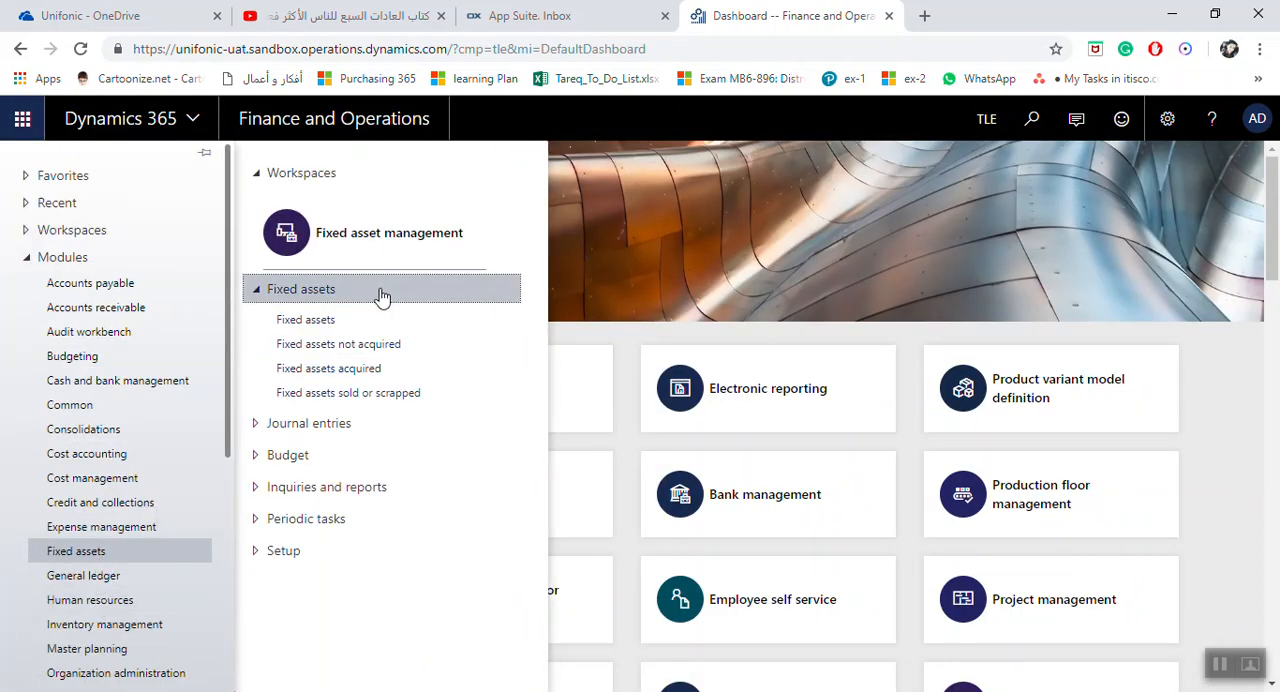
pyautogui.click(341, 321)
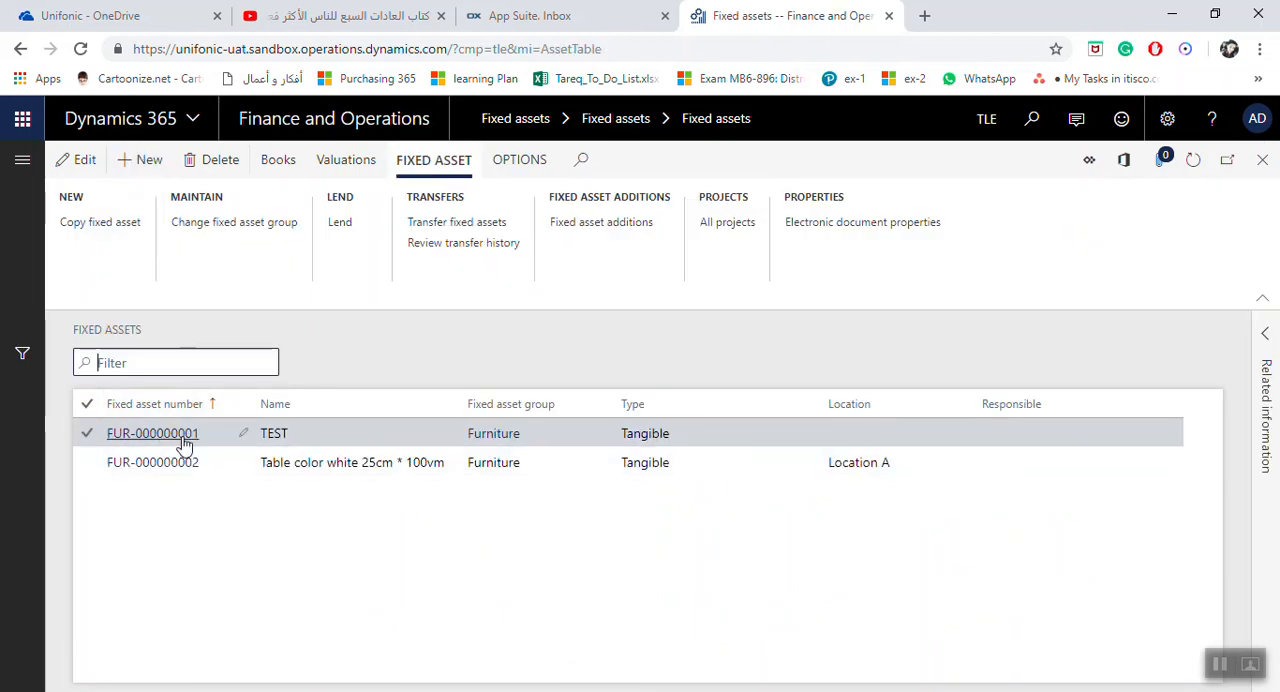
pyautogui.click(185, 440)
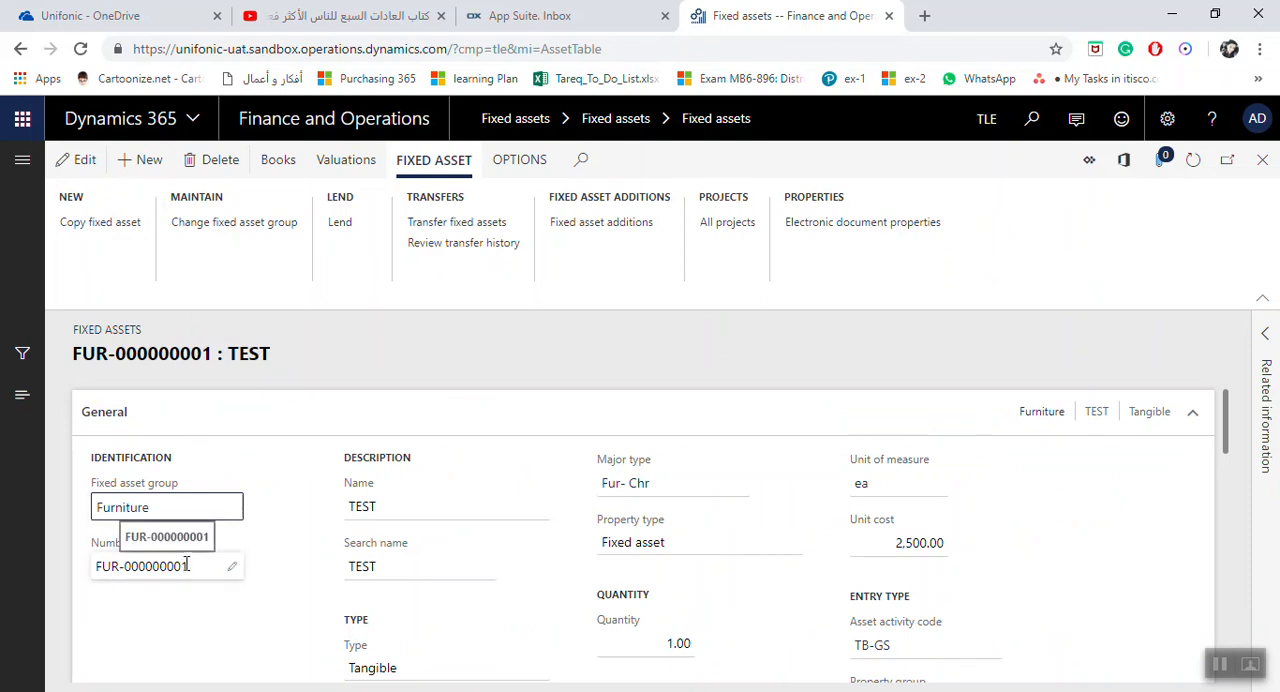
pyautogui.click(391, 505)
pyautogui.click(401, 567)
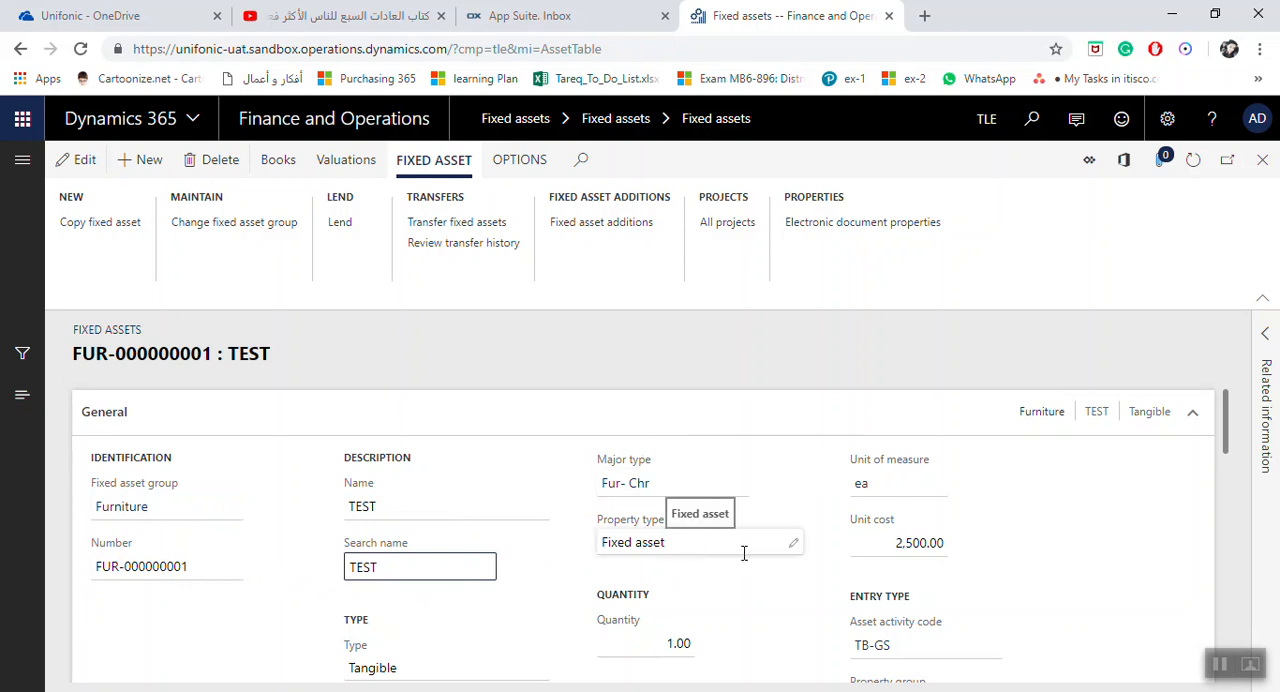
pyautogui.click(683, 646)
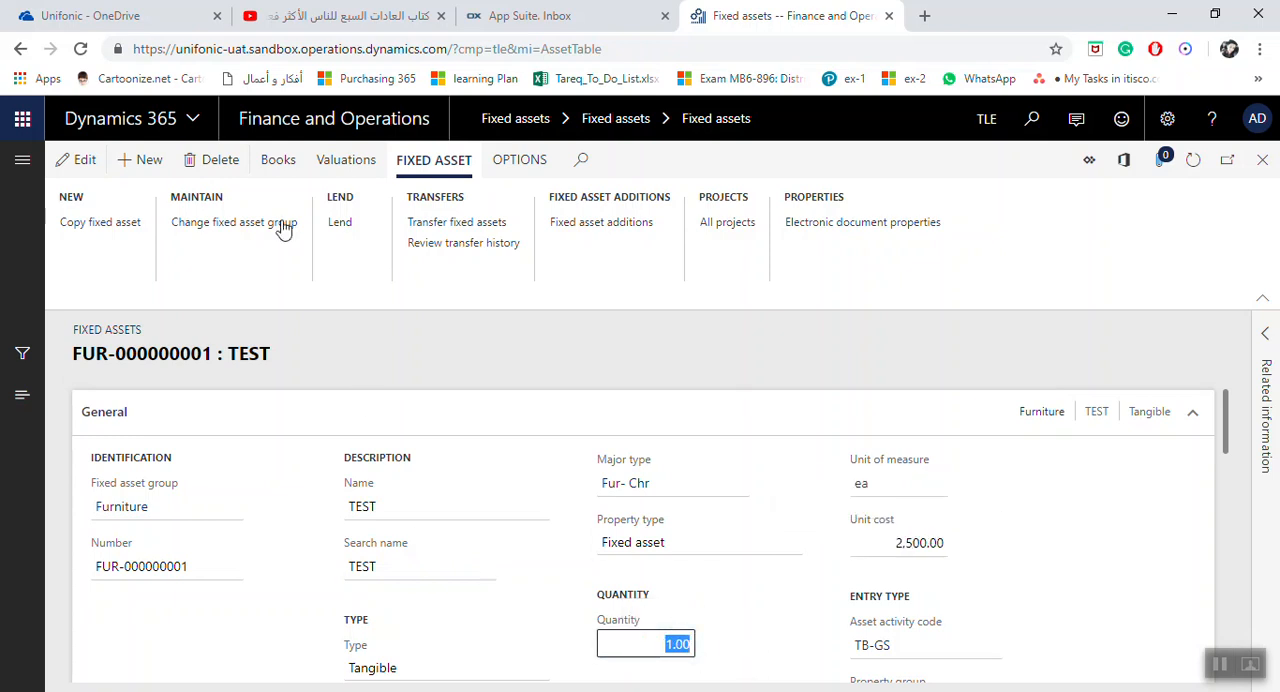
# Review the TEST asset's Depr book from its acquisition details through its financial dimensions, and close the book
pyautogui.click(293, 167)
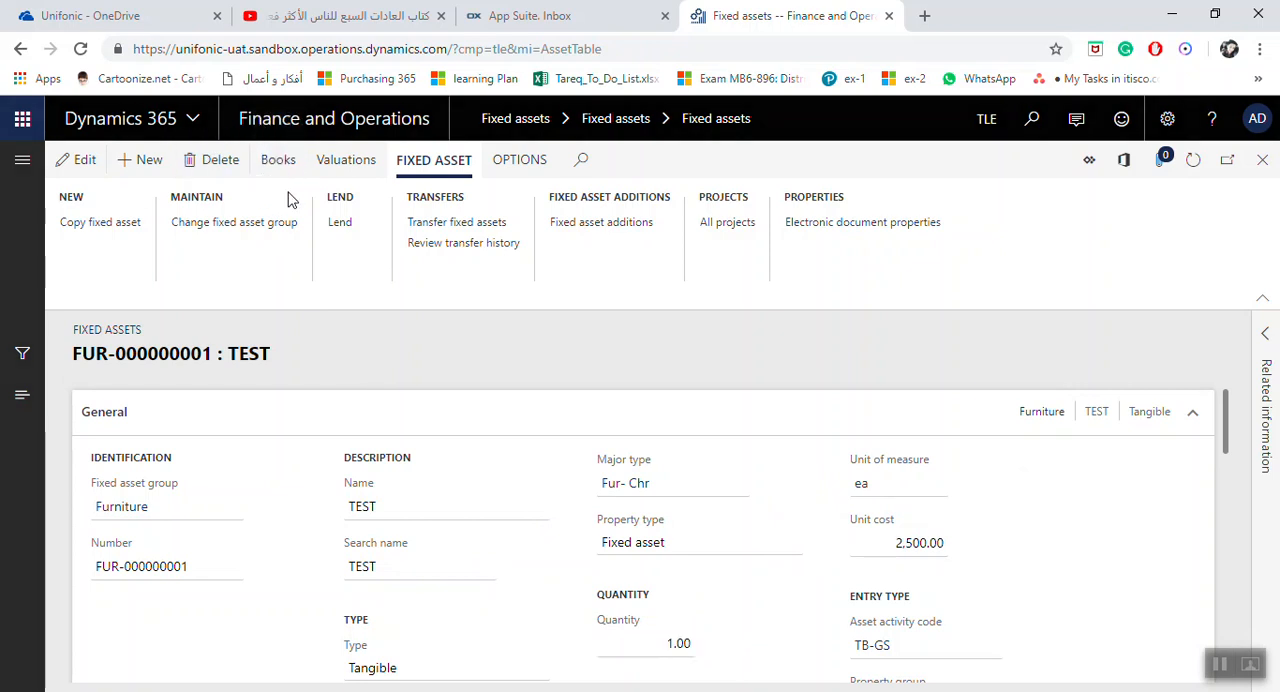
pyautogui.scroll(-2, 500, 506)
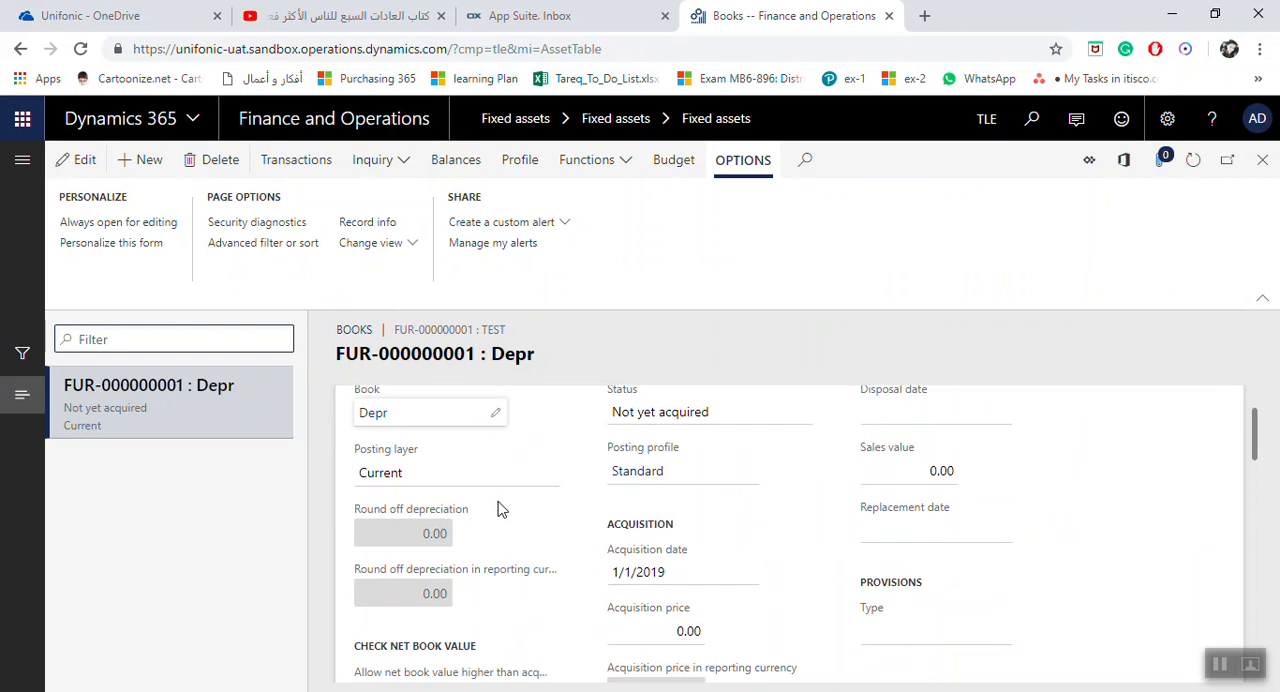
pyautogui.scroll(-15, 787, 512)
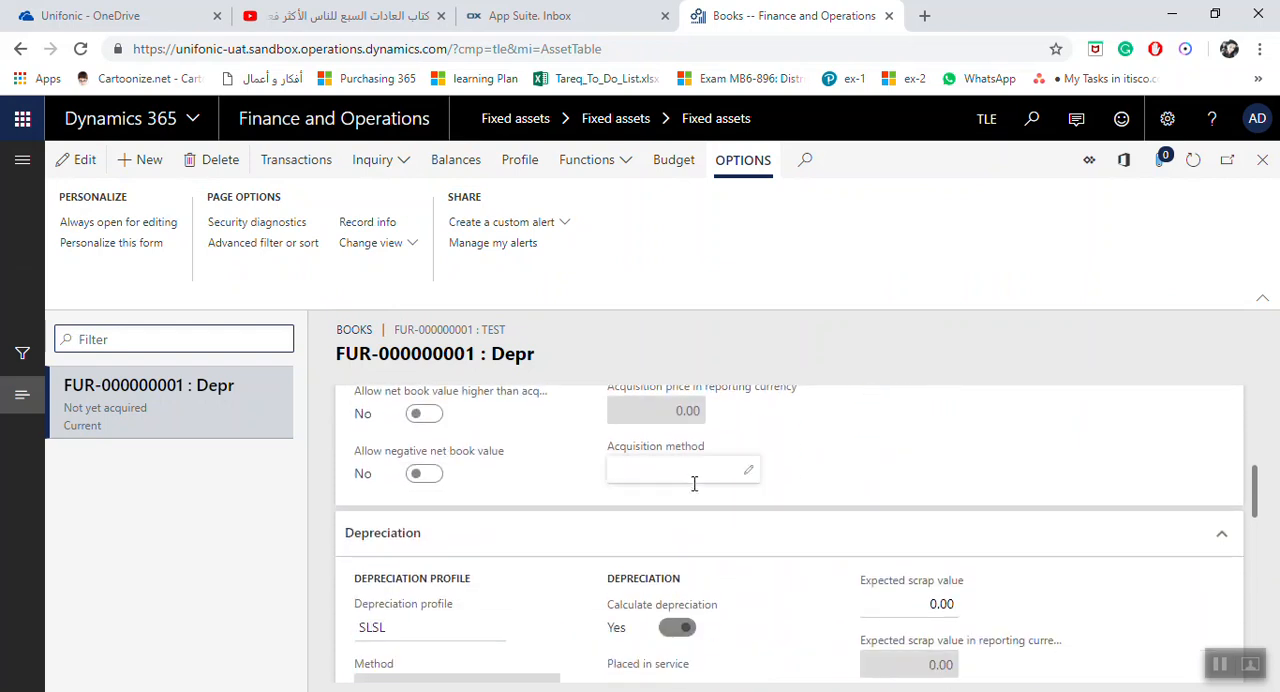
pyautogui.scroll(-6, 735, 510)
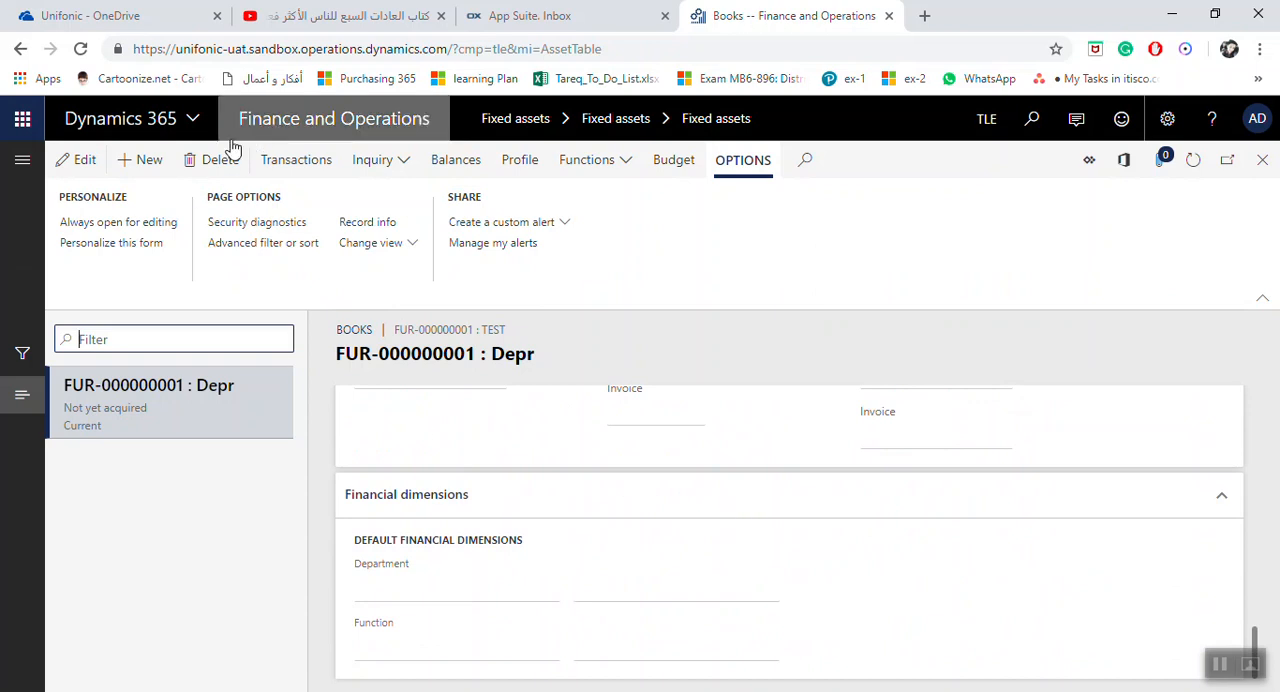
pyautogui.click(1262, 160)
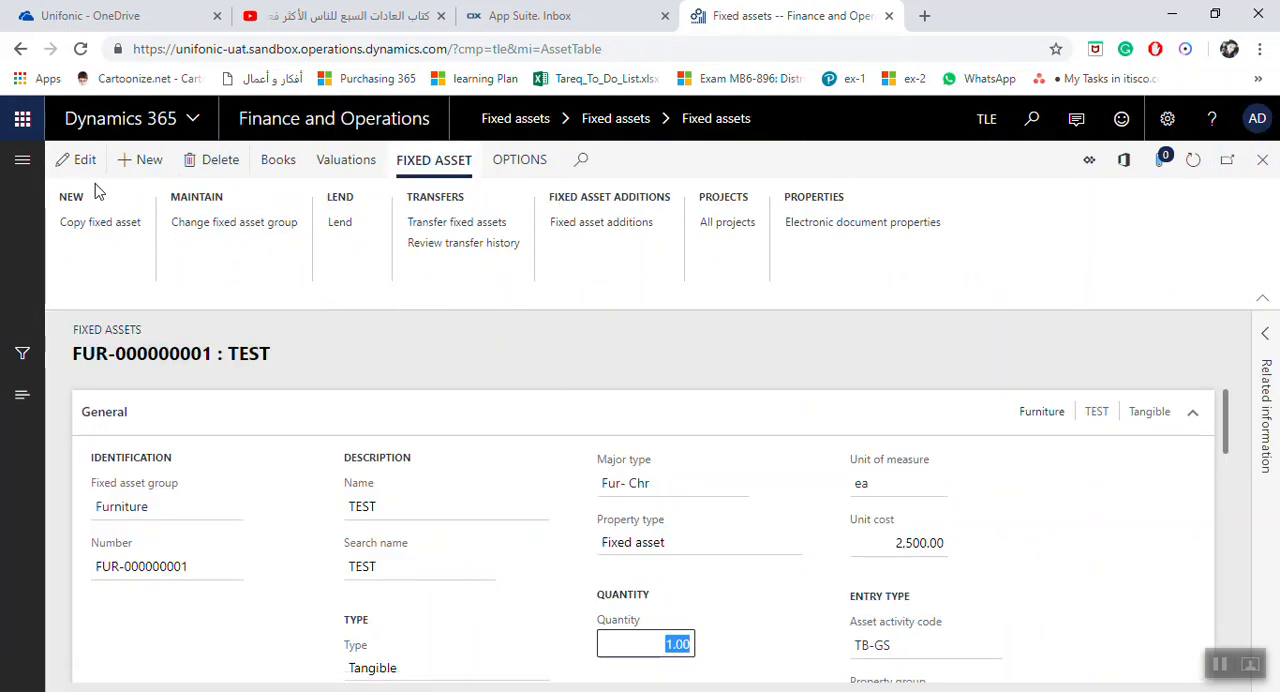